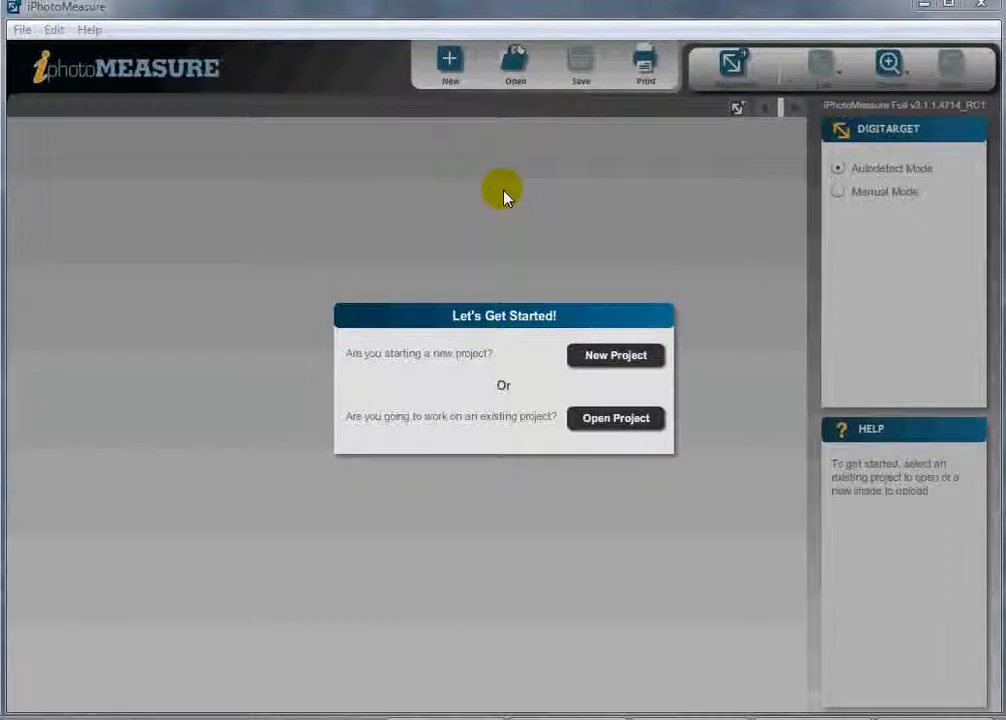
Step: Start a new project from the image IMG_5334.JPG
click(601, 358)
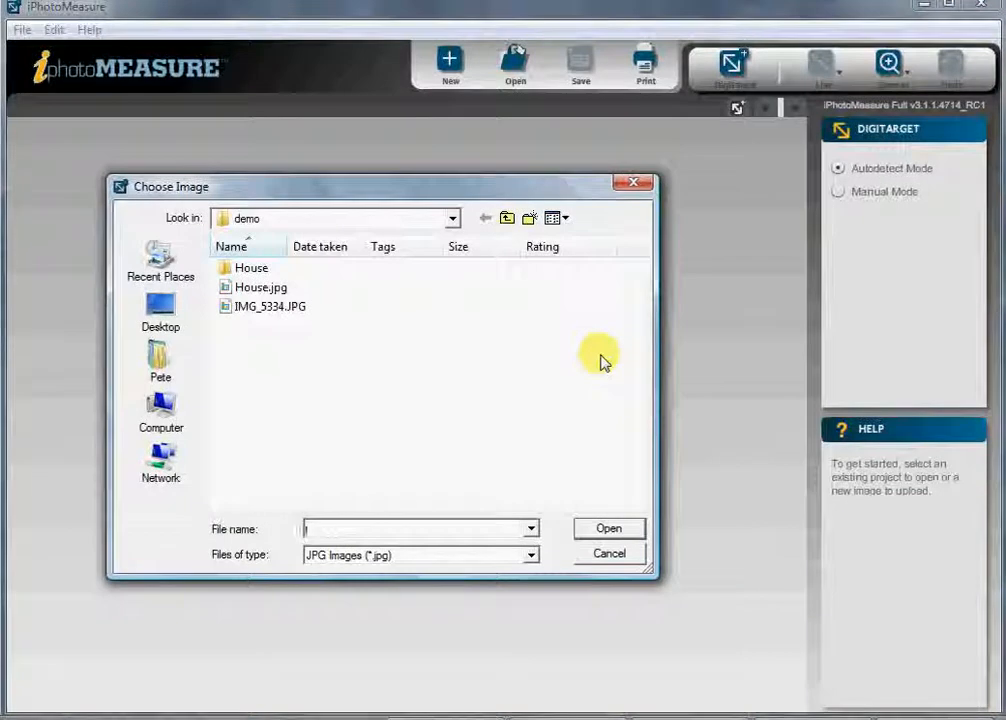
click(284, 308)
click(607, 530)
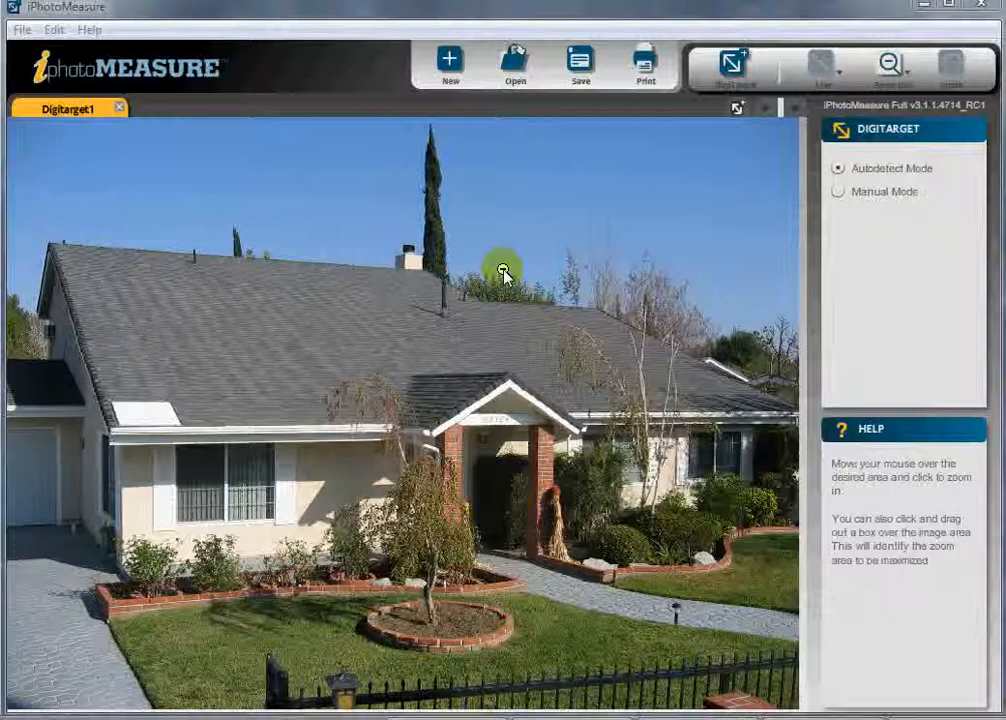
Step: Zoom in on the white roof vent and autodetect it as a DigiTarget
click(895, 66)
click(891, 114)
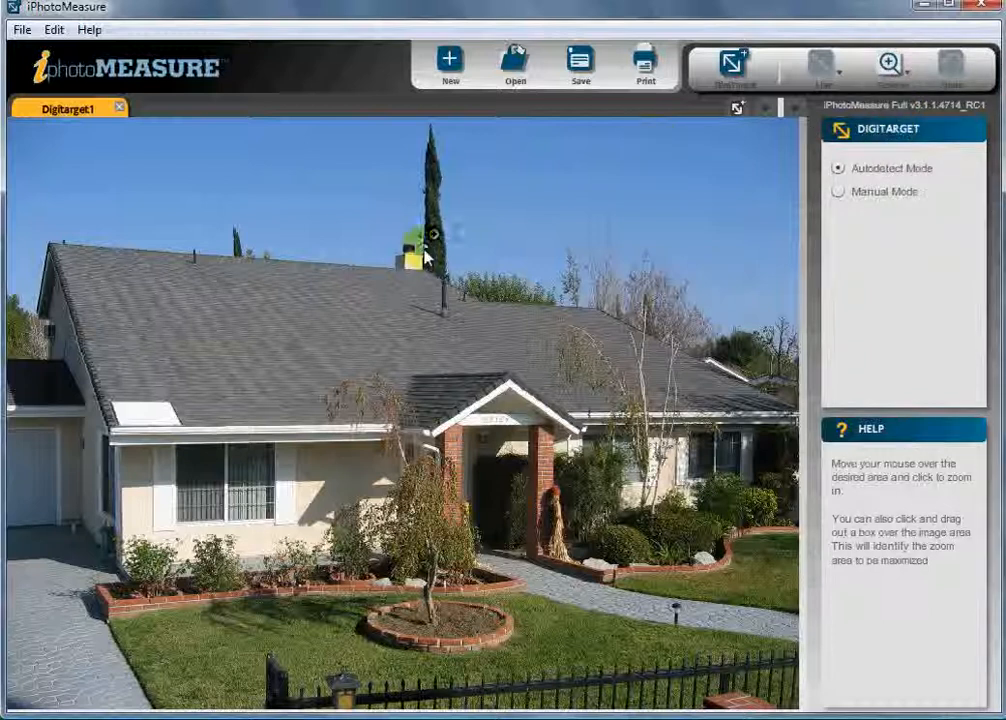
click(141, 394)
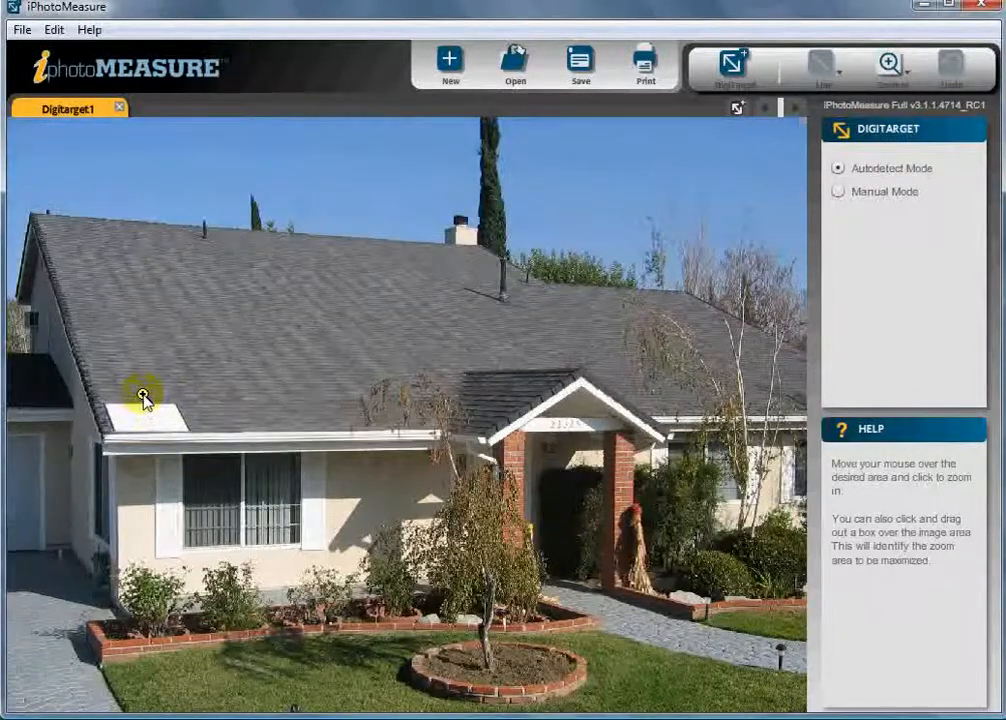
click(141, 394)
click(141, 398)
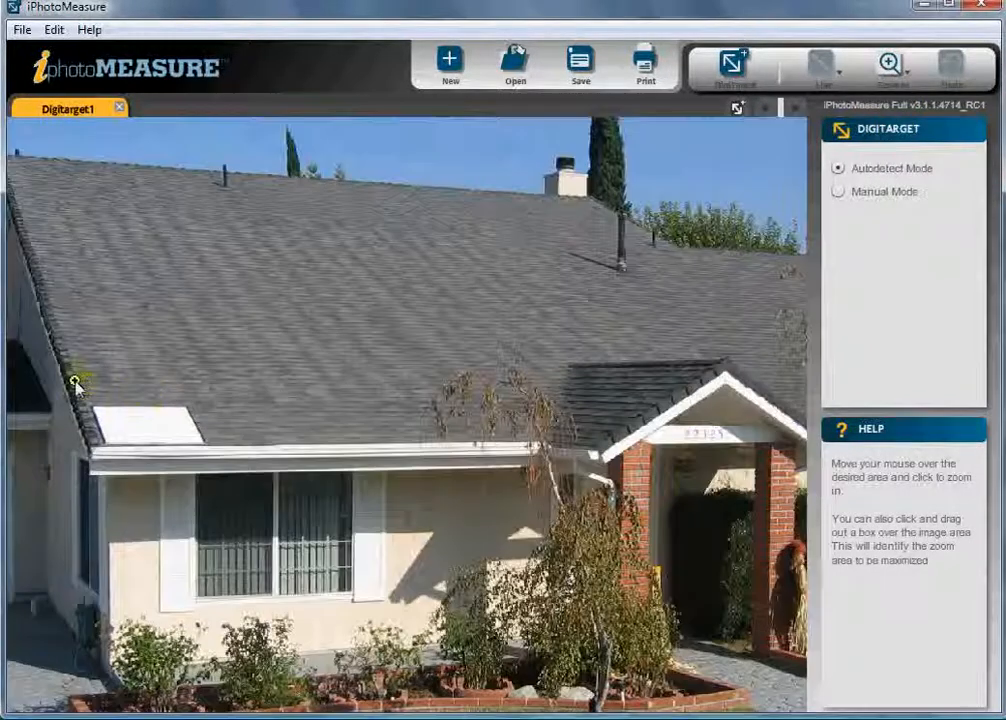
click(225, 496)
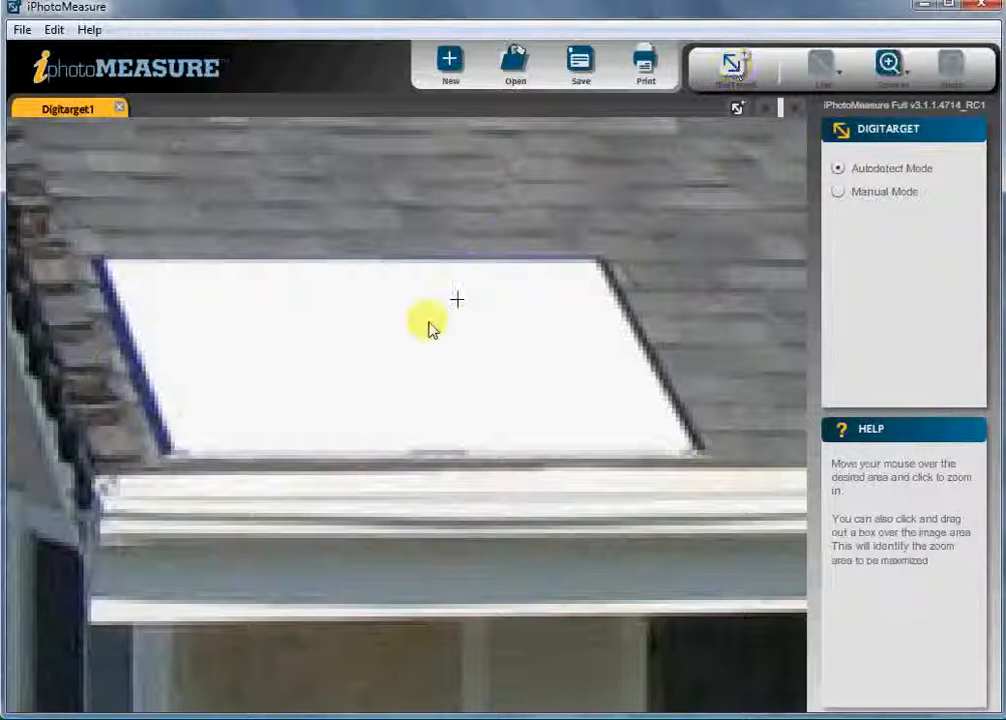
click(390, 342)
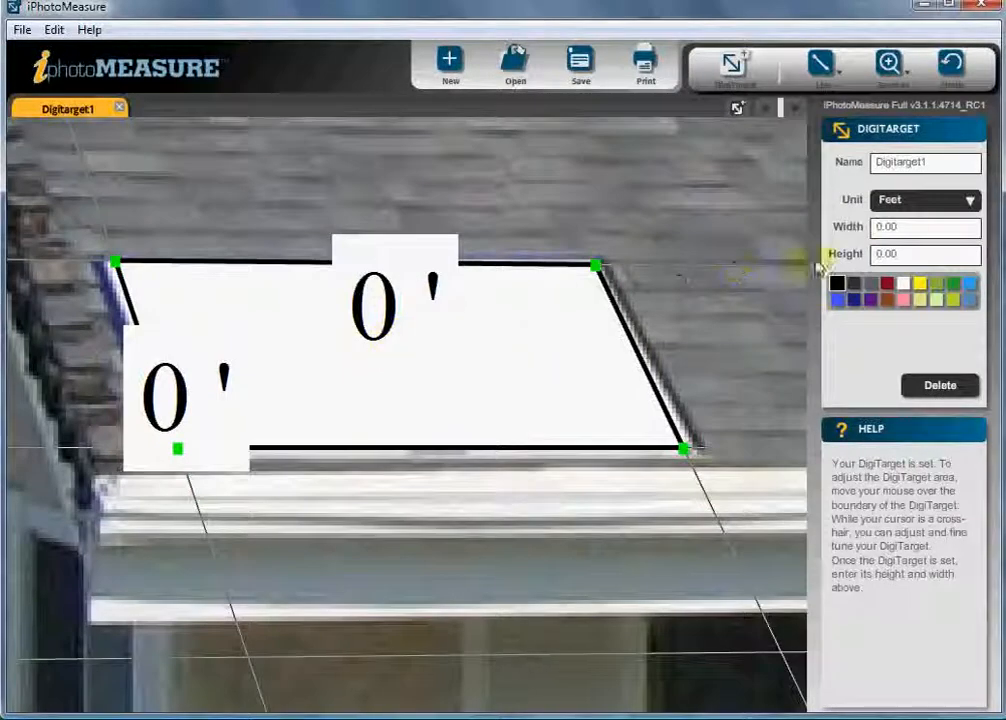
Step: Set the DigiTarget's width and height to 3 feet each
click(911, 229)
text(3)
click(908, 255)
text(3)
Step: Colour the DigiTarget dark red and rename it Roof
click(887, 285)
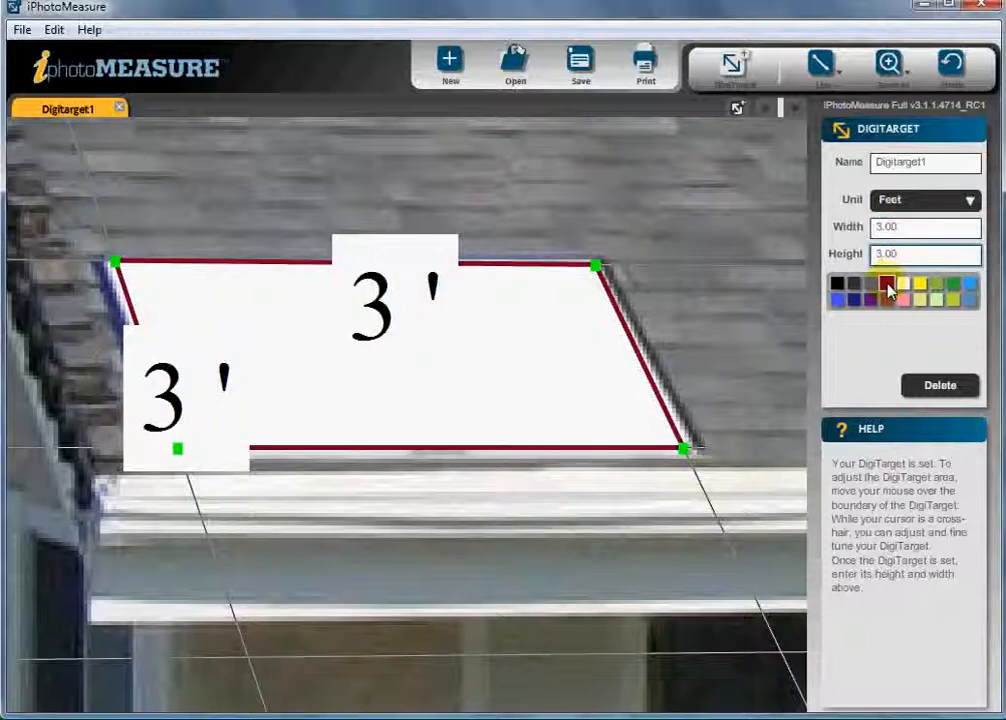
click(946, 166)
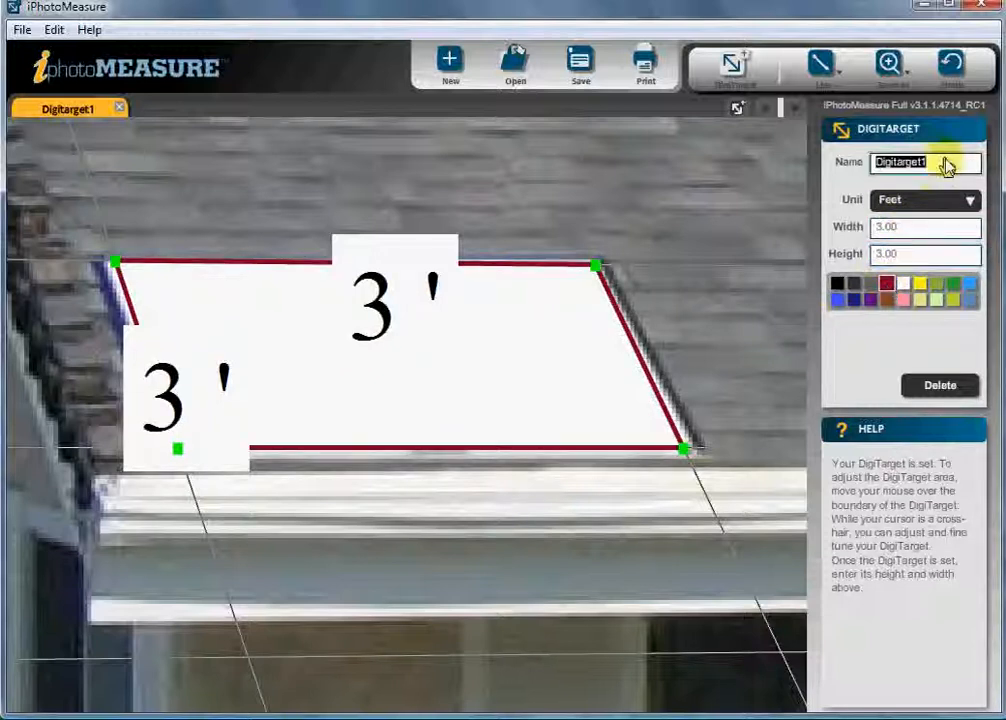
text(Roof)
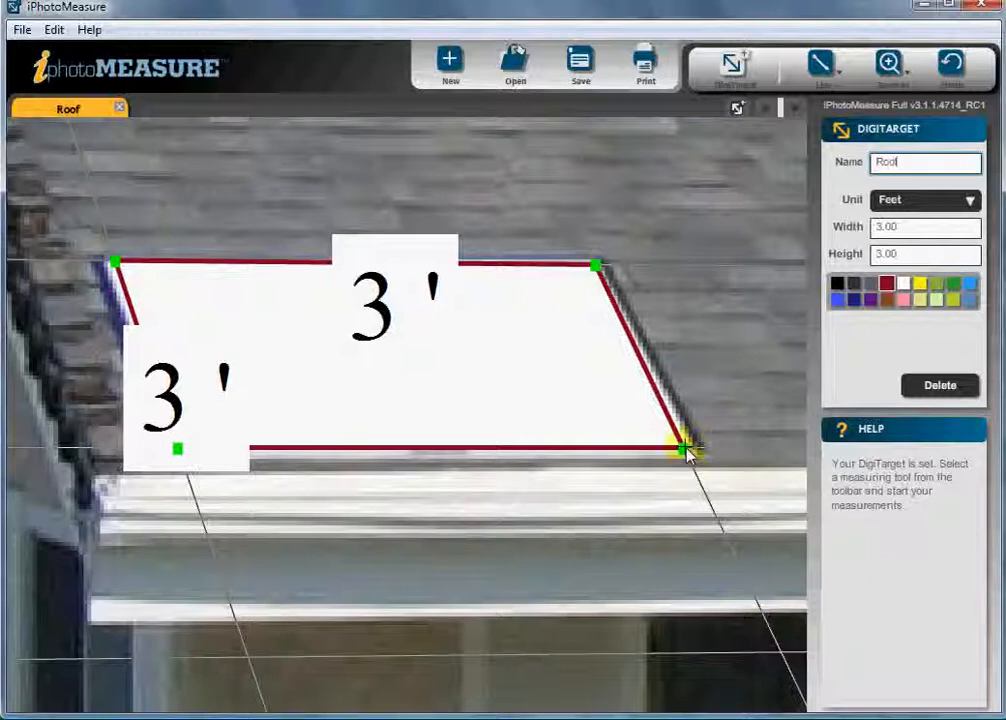
Step: Fine-tune the DigiTarget's lower-right and upper-left corners onto the vent's edges
drag(686, 451, 692, 449)
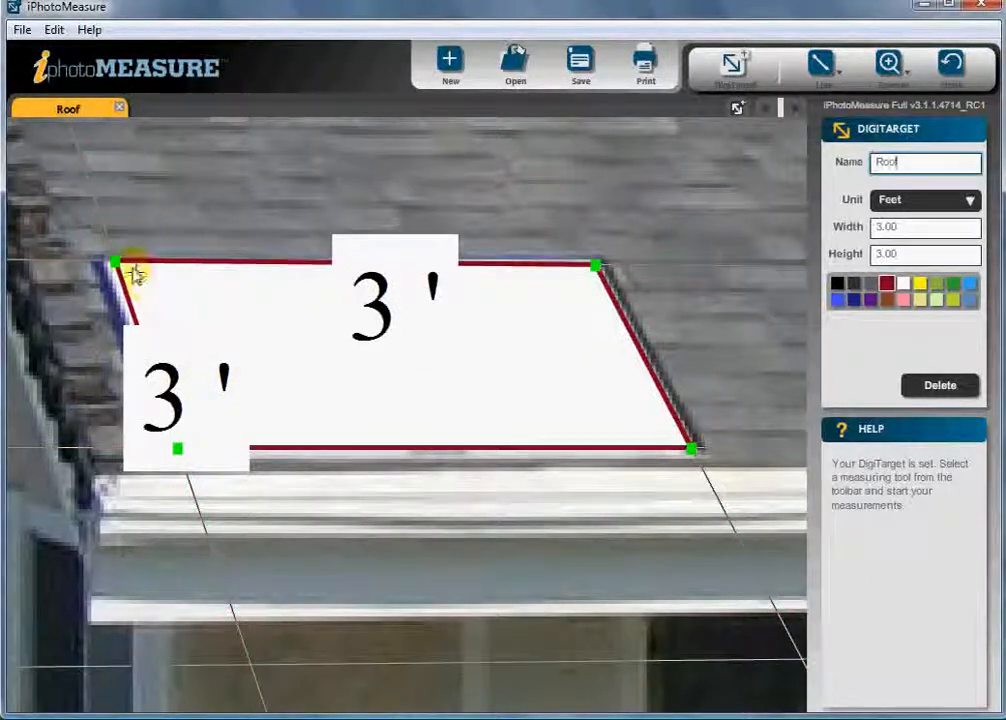
drag(113, 262, 112, 265)
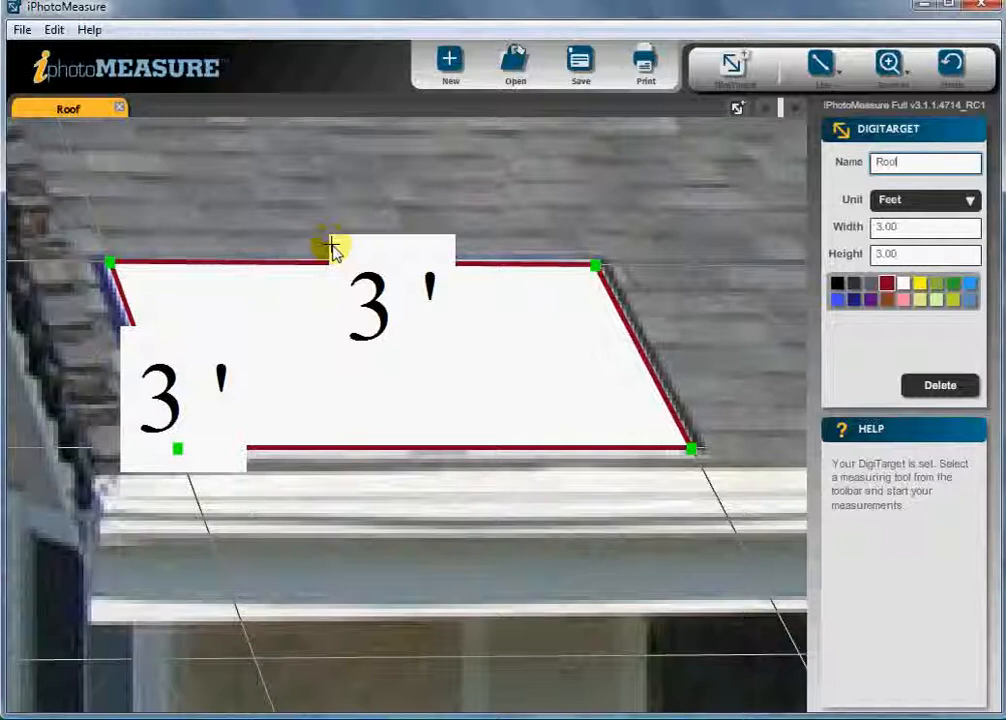
Step: Zoom out to the whole house and draw a line measurement across the roof with the Line tool
click(889, 63)
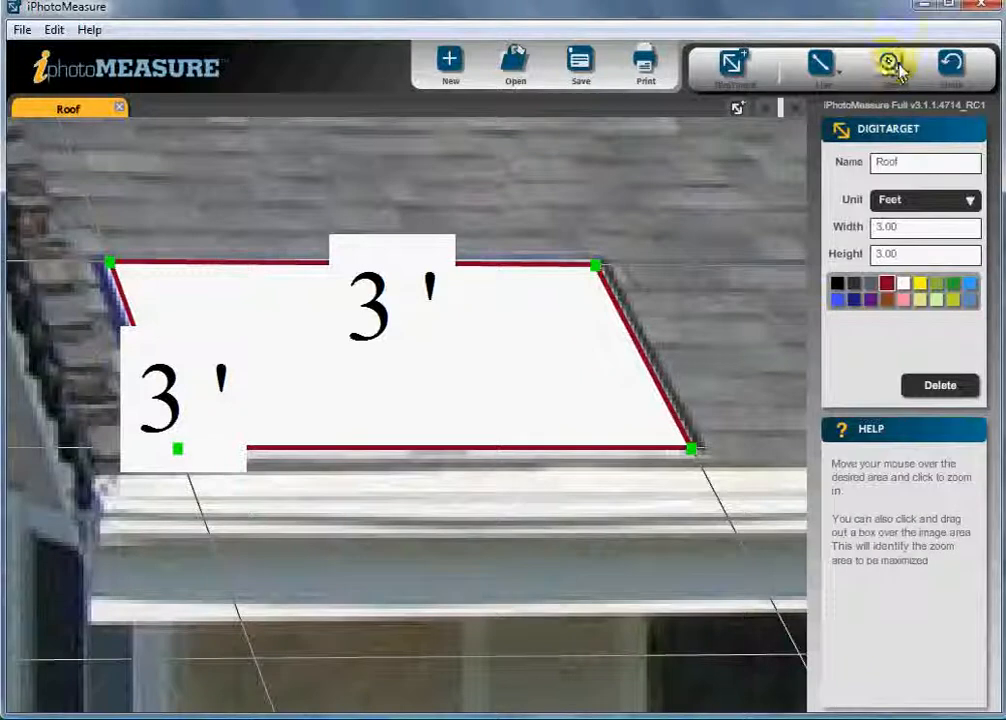
click(892, 68)
click(906, 159)
click(770, 207)
click(770, 207)
click(770, 207)
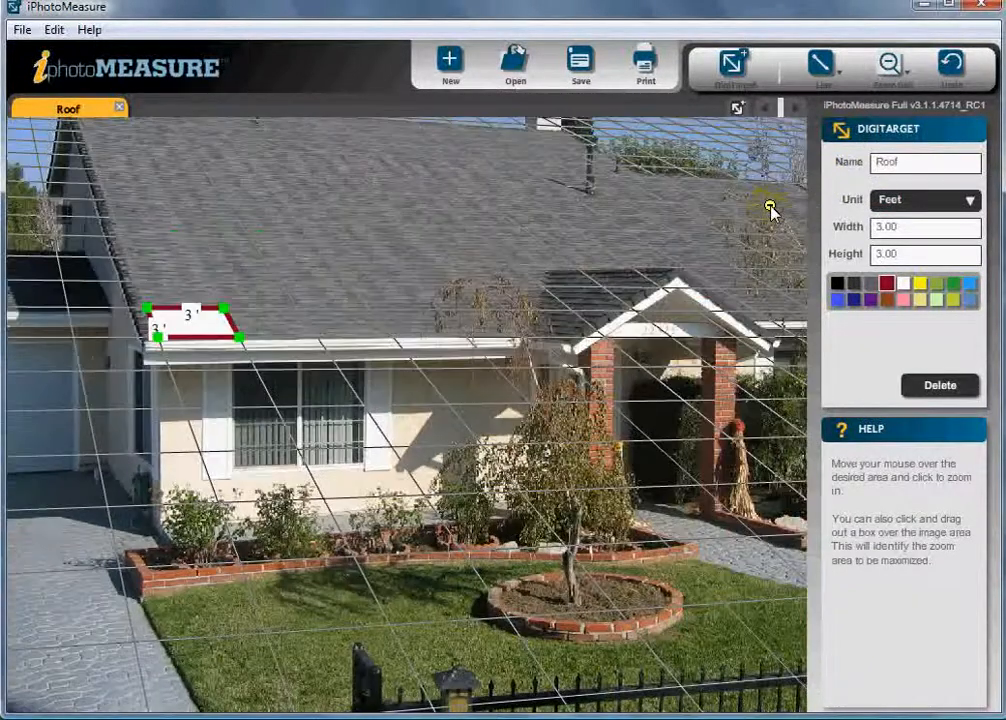
click(770, 207)
click(820, 63)
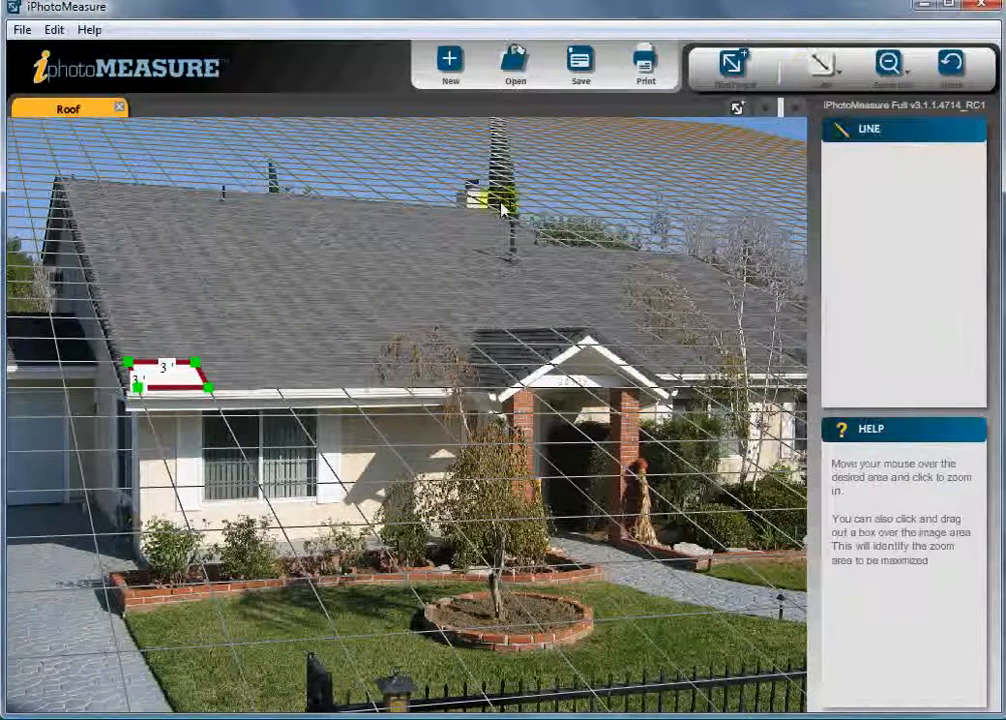
drag(492, 208, 60, 180)
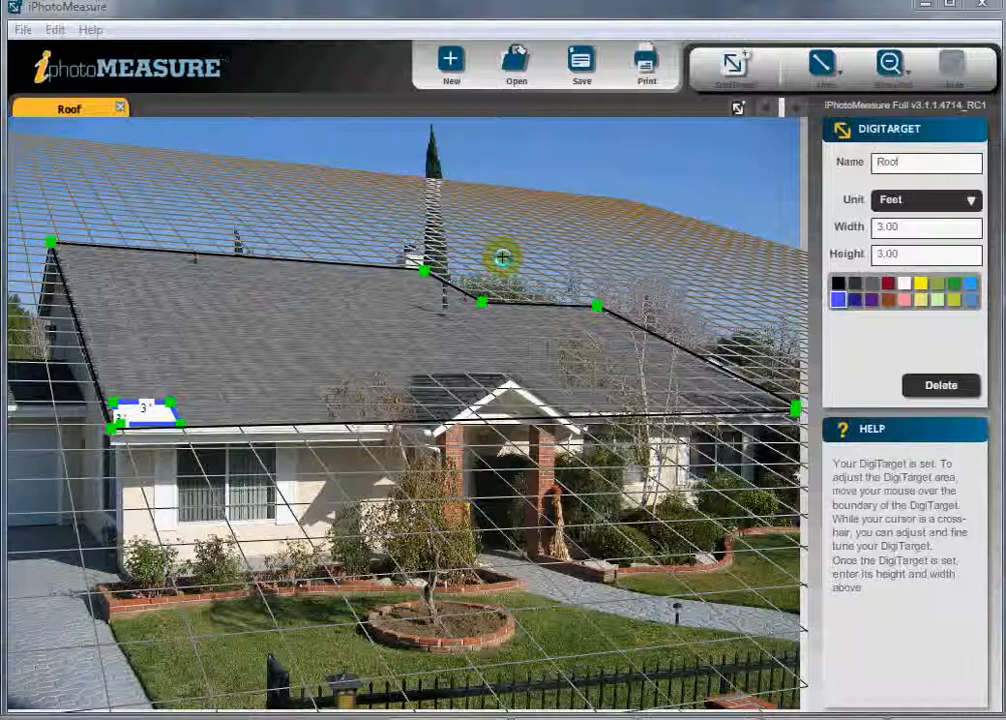
Step: Add a second DigiTarget and manually plot its four corners around the front window and shutters
click(737, 110)
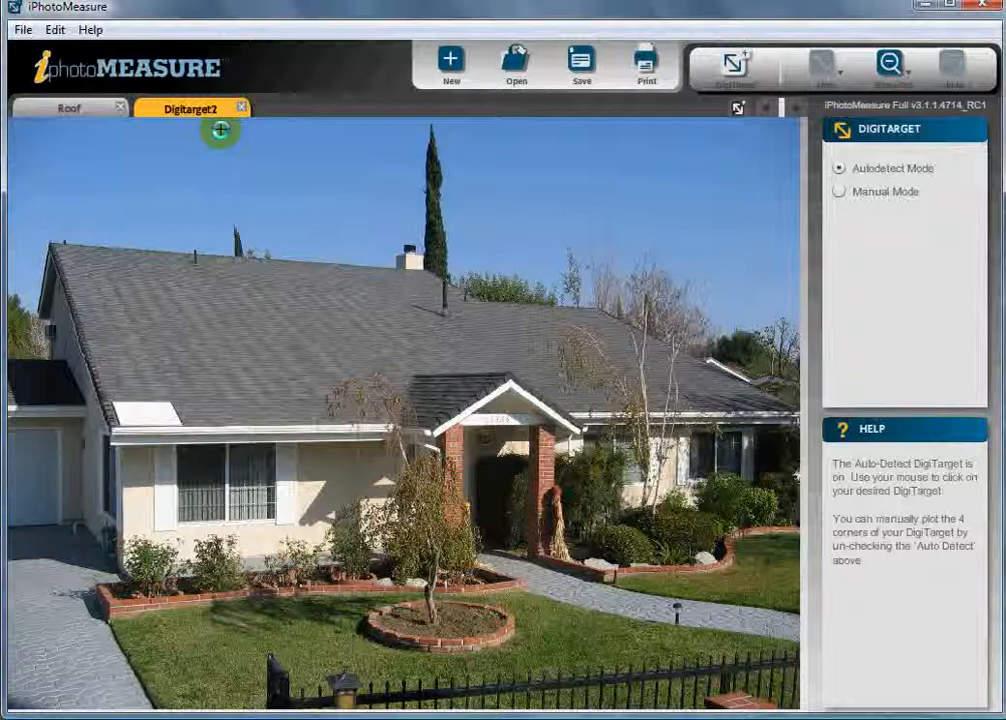
click(891, 66)
click(891, 112)
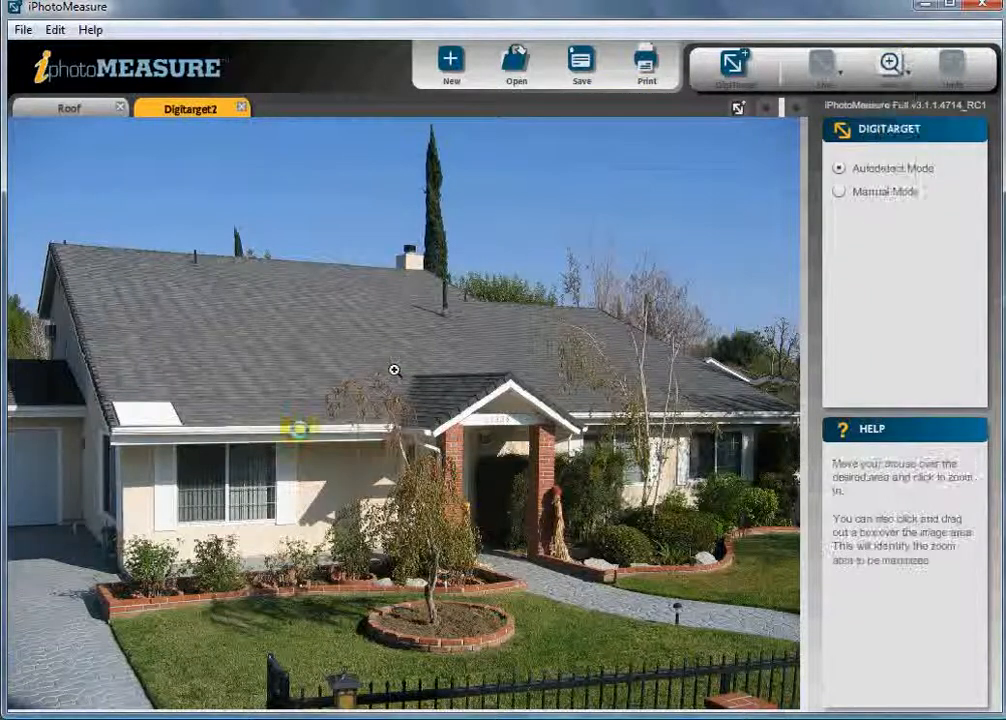
click(322, 541)
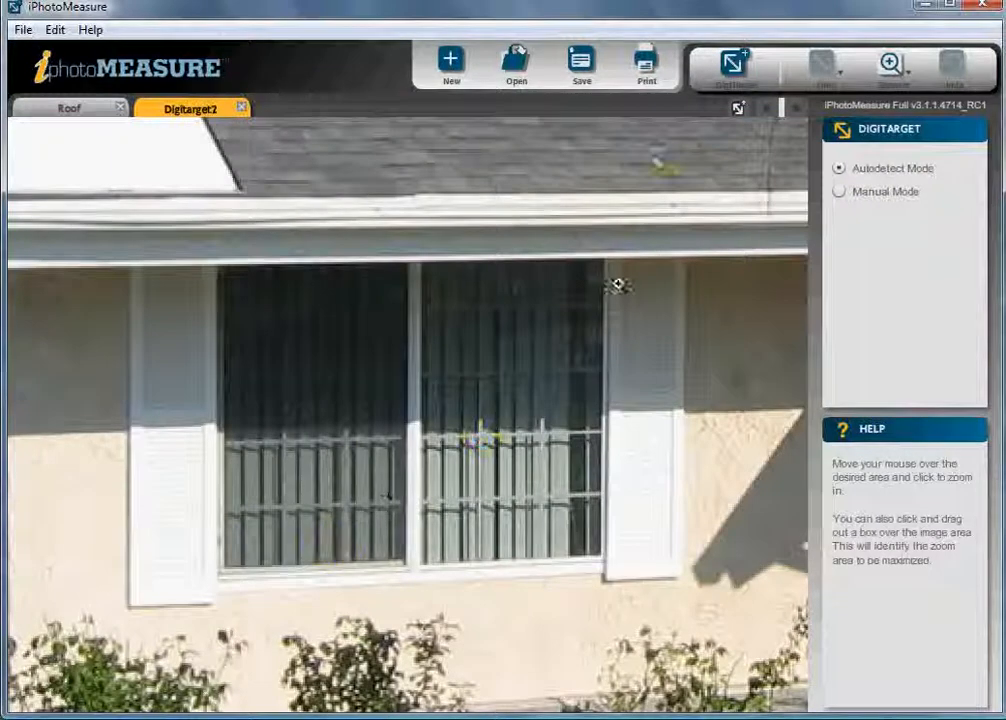
click(839, 192)
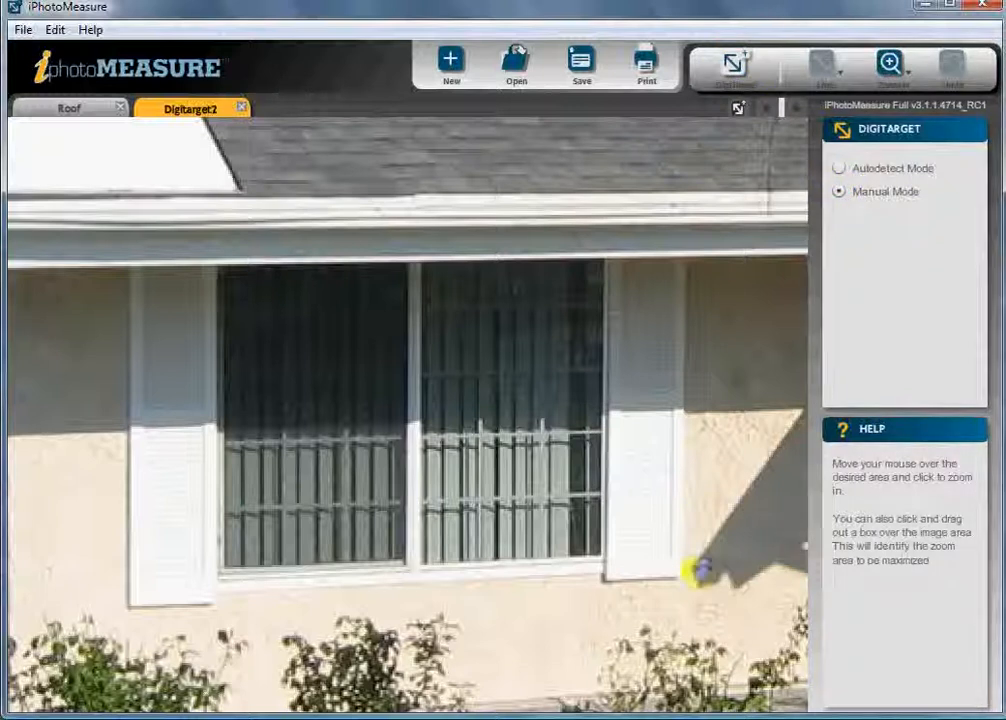
click(682, 577)
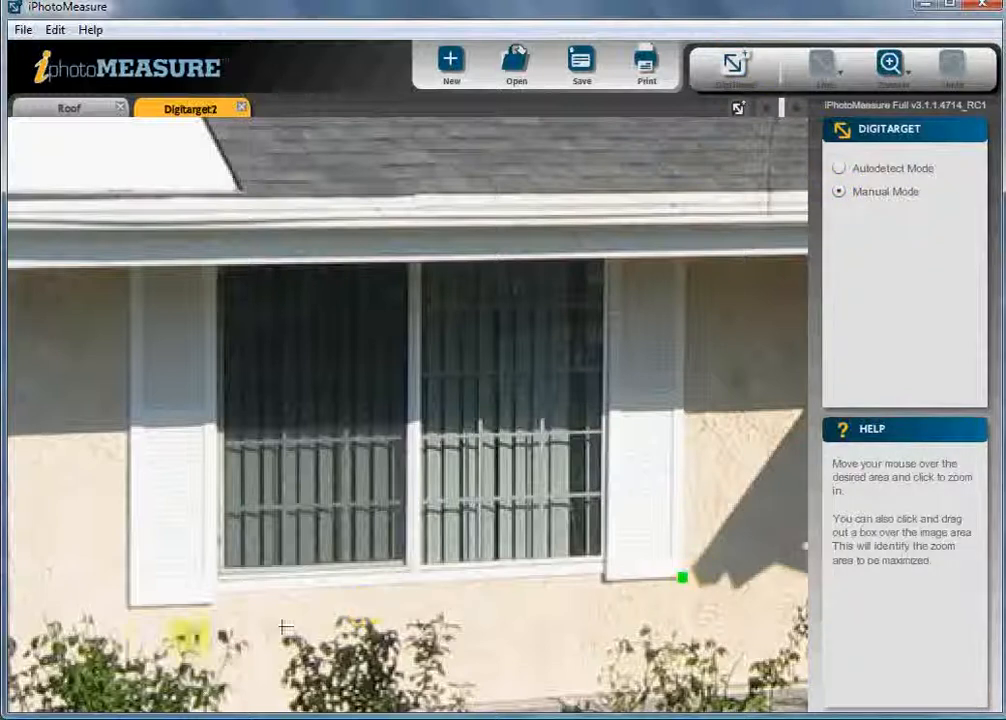
click(130, 607)
click(130, 266)
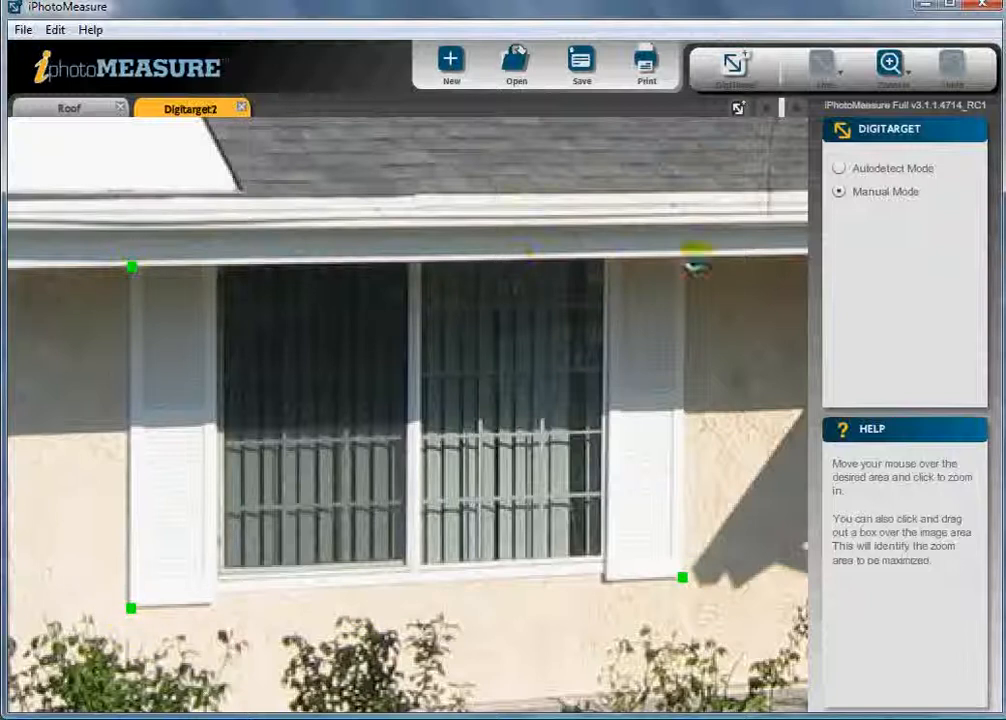
click(684, 259)
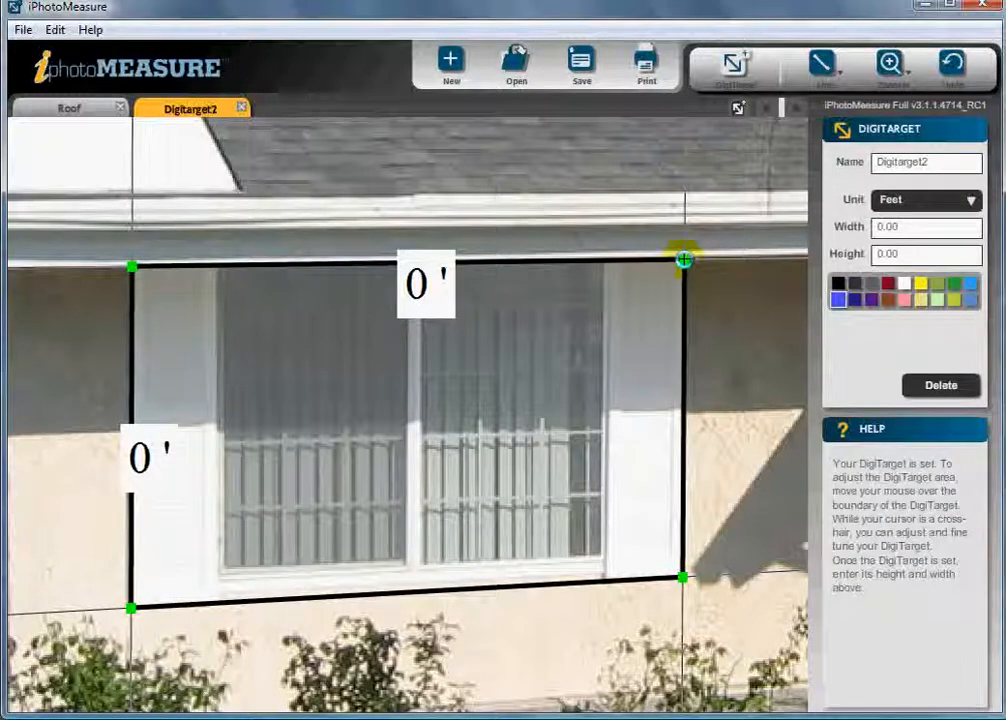
Step: Set the second DigiTarget's width to 8 feet and height to 5 feet
click(909, 227)
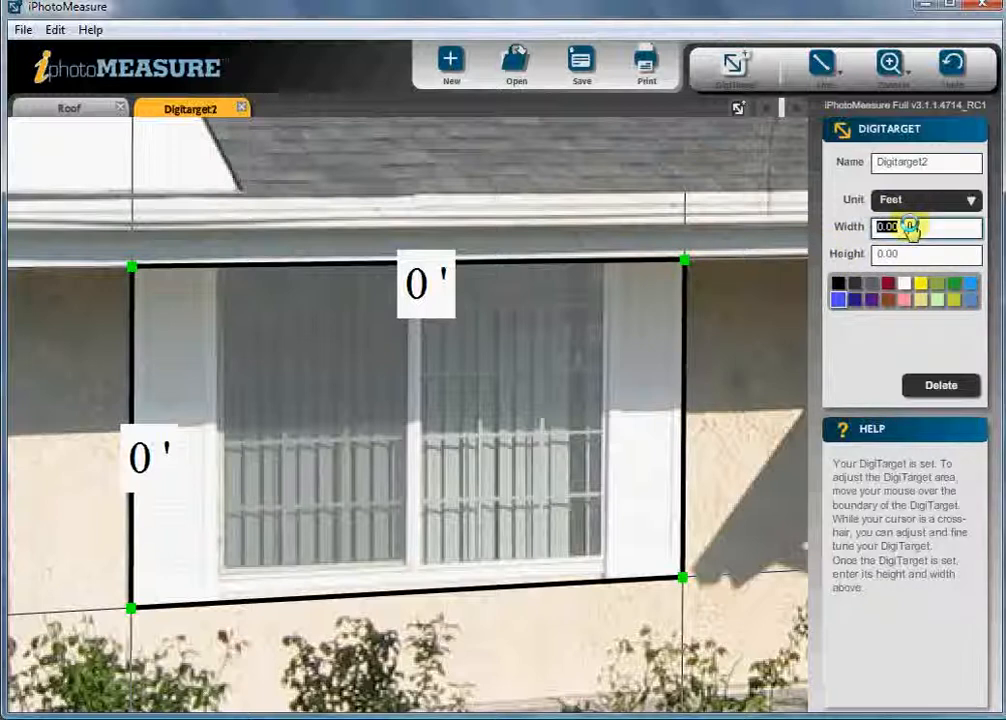
text(8)
click(908, 254)
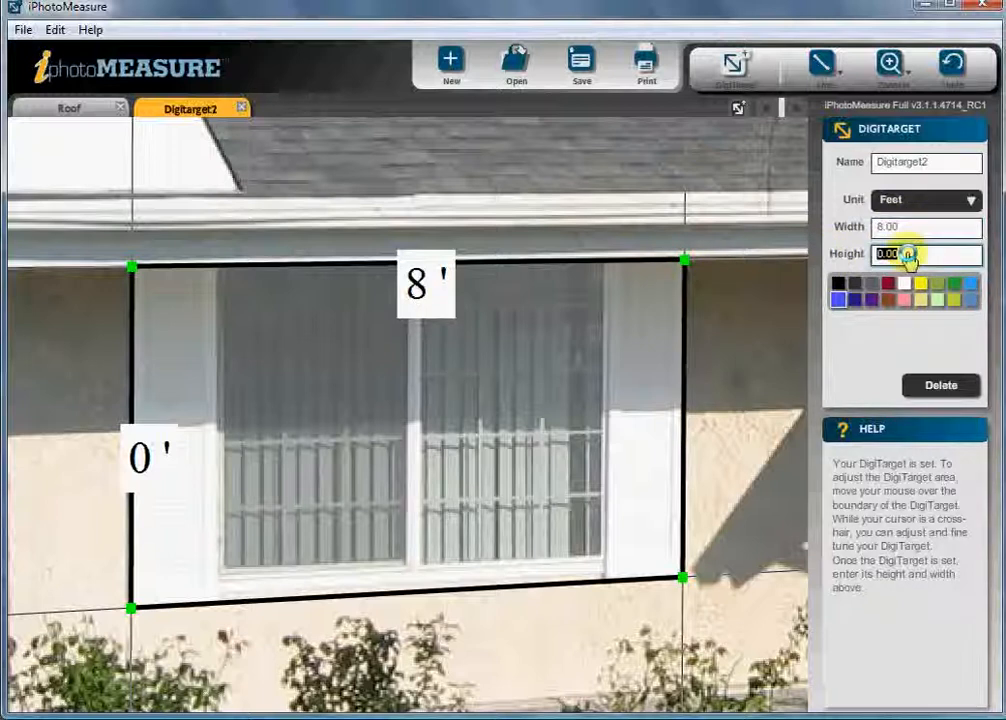
text(5)
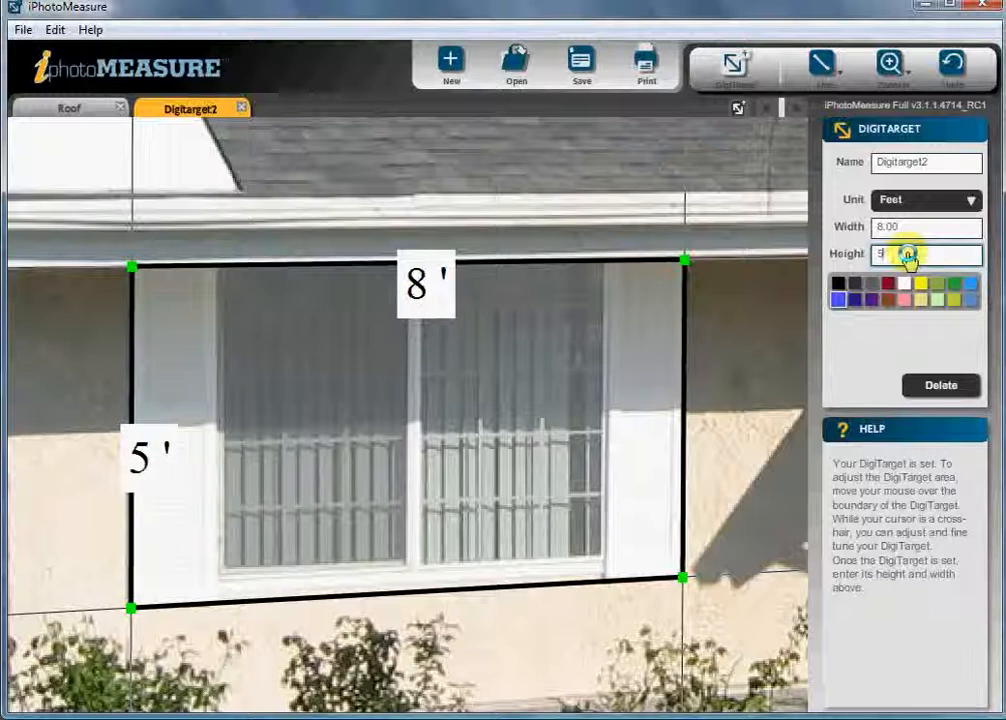
Step: Colour the second DigiTarget dark red and rename it Front of House
click(888, 283)
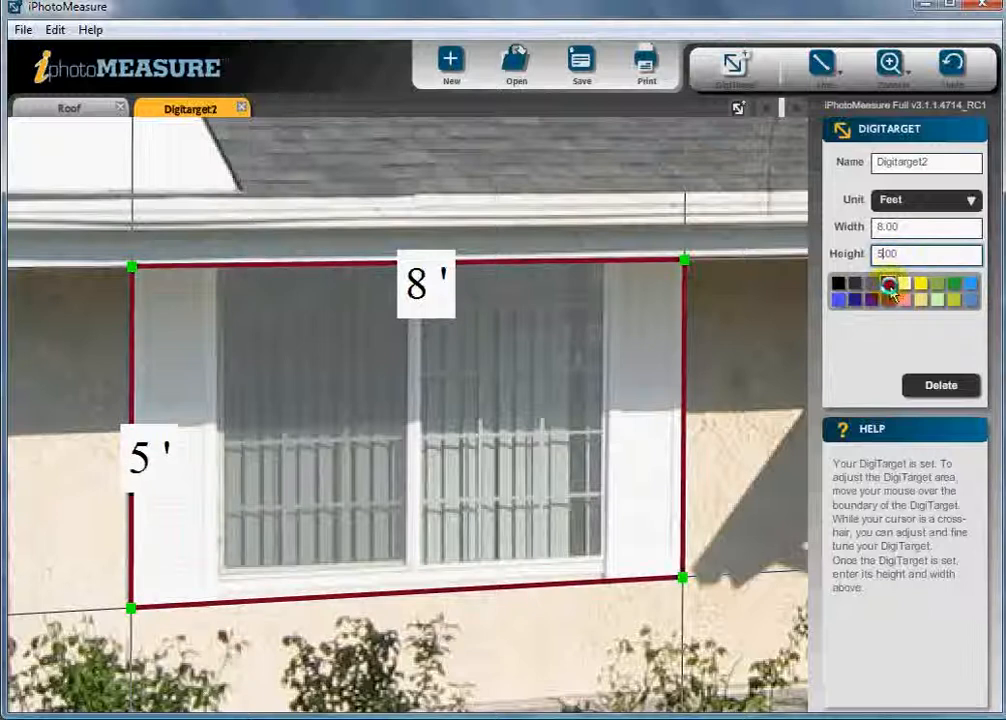
click(941, 163)
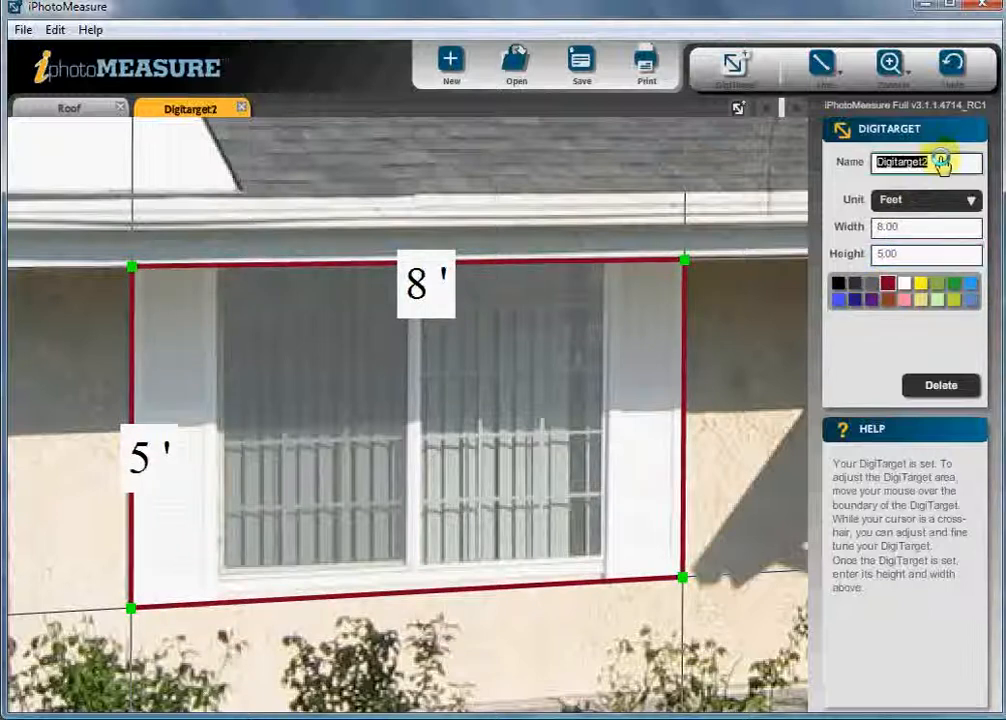
text(Front of House)
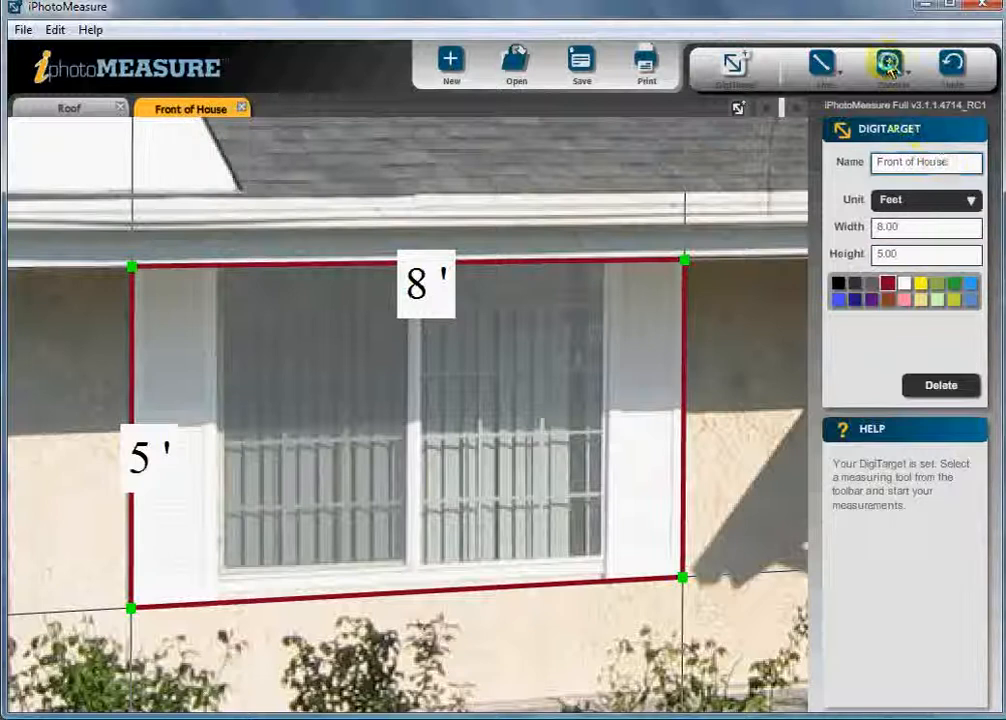
Step: Draw a rectangle measurement across the front wall around the window from the eave to the shrubs
click(889, 66)
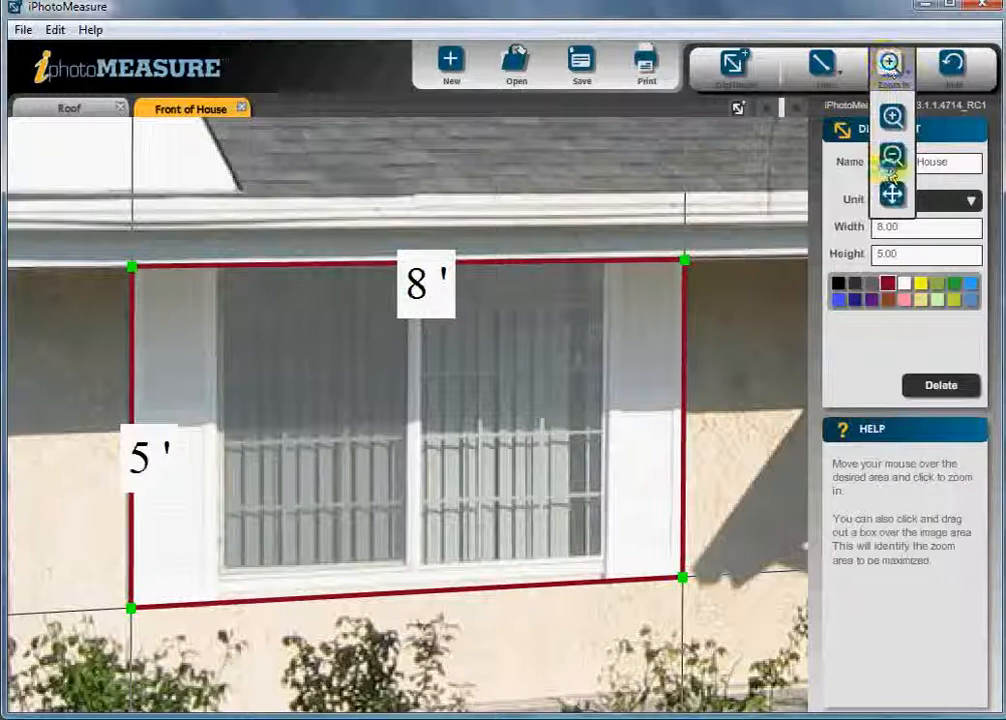
click(891, 150)
click(754, 294)
click(754, 294)
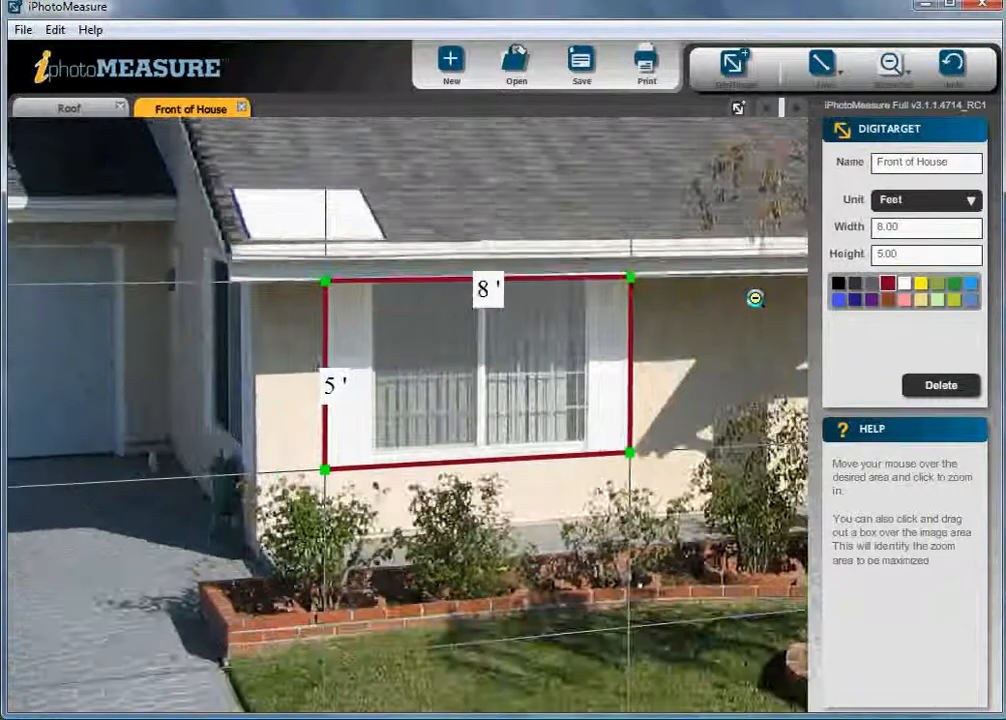
click(754, 291)
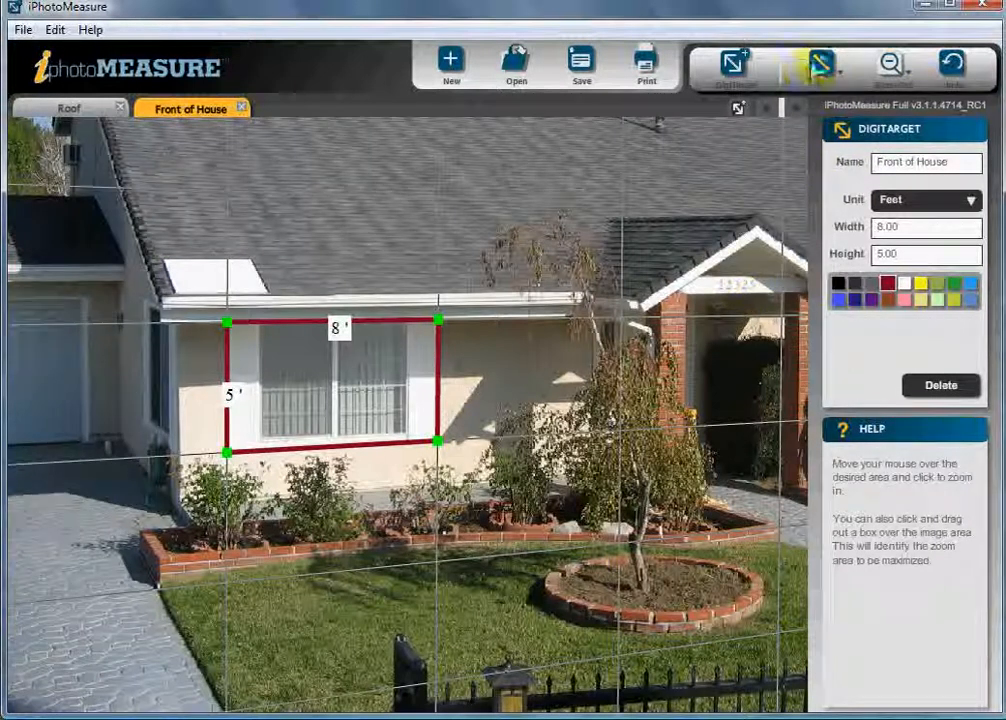
click(823, 66)
click(826, 70)
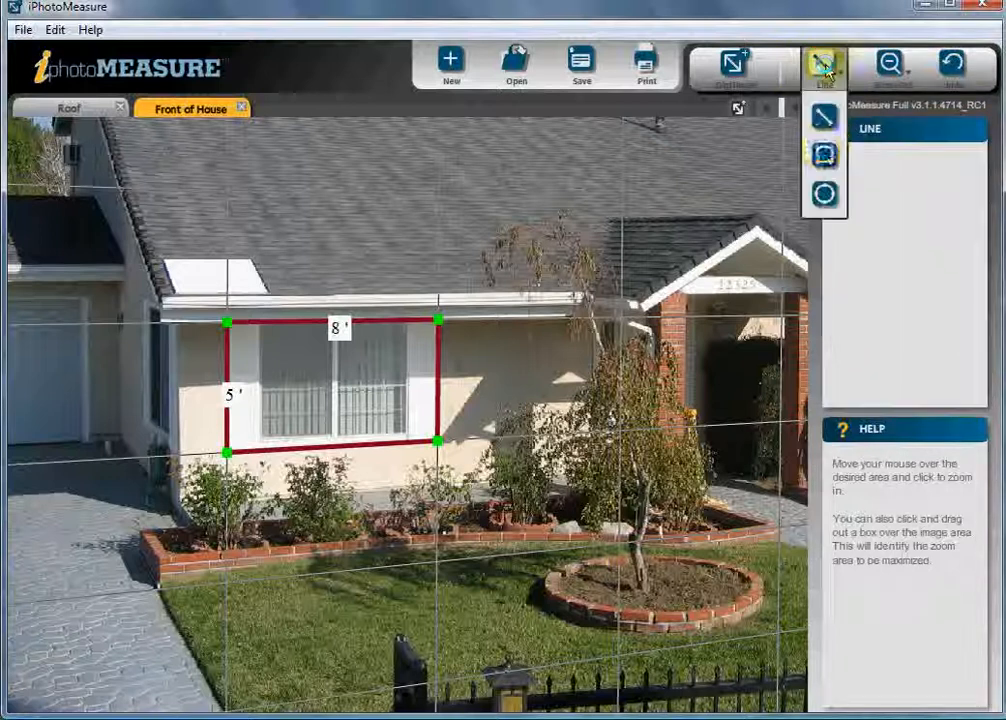
click(824, 153)
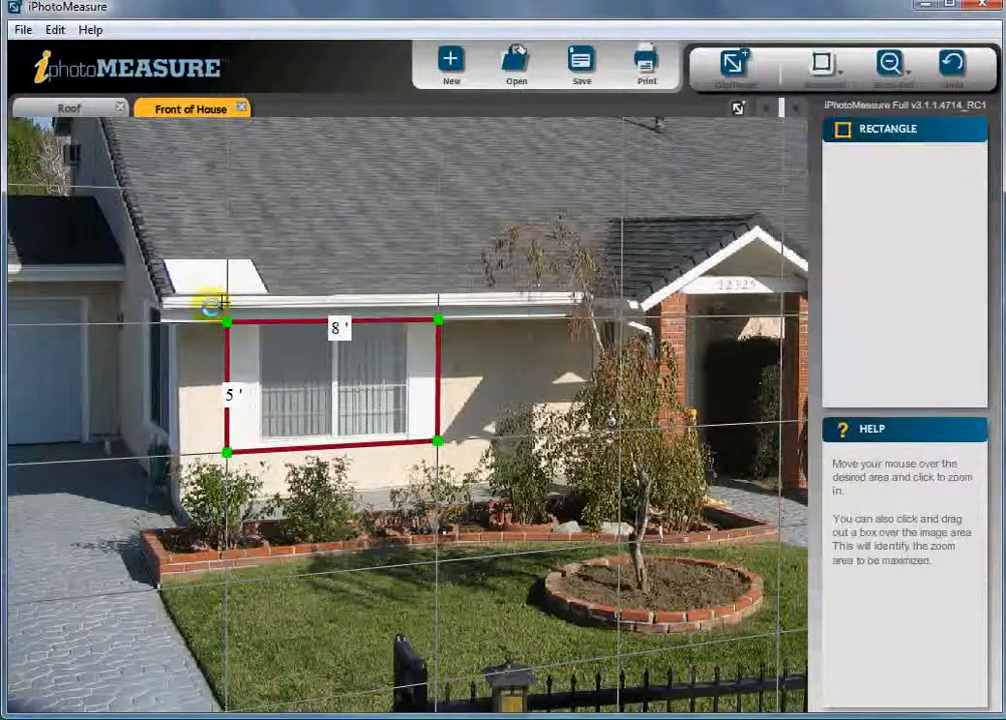
click(175, 322)
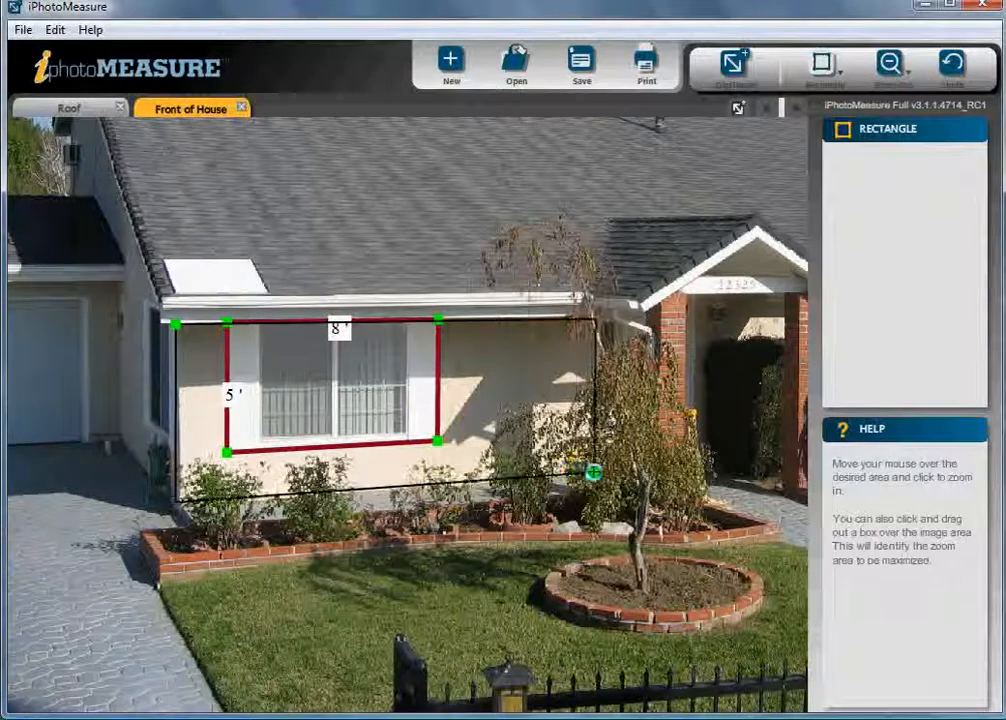
click(594, 473)
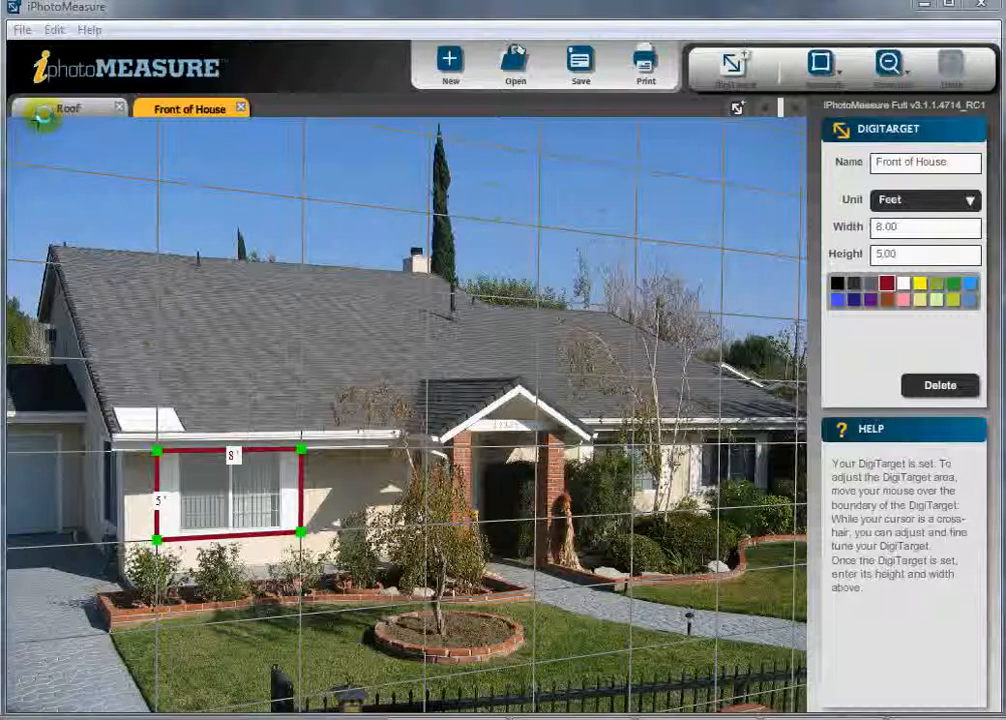
Step: On the Roof tab, draw a line measurement along the left roof edge from the peak down to the eave
click(62, 108)
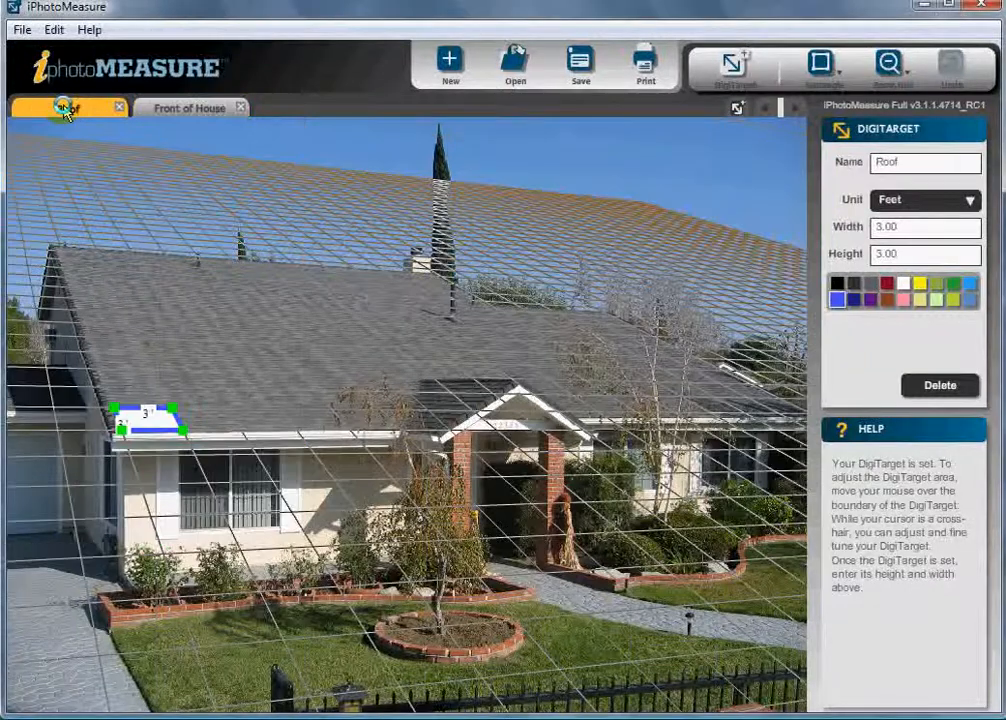
click(822, 70)
click(825, 112)
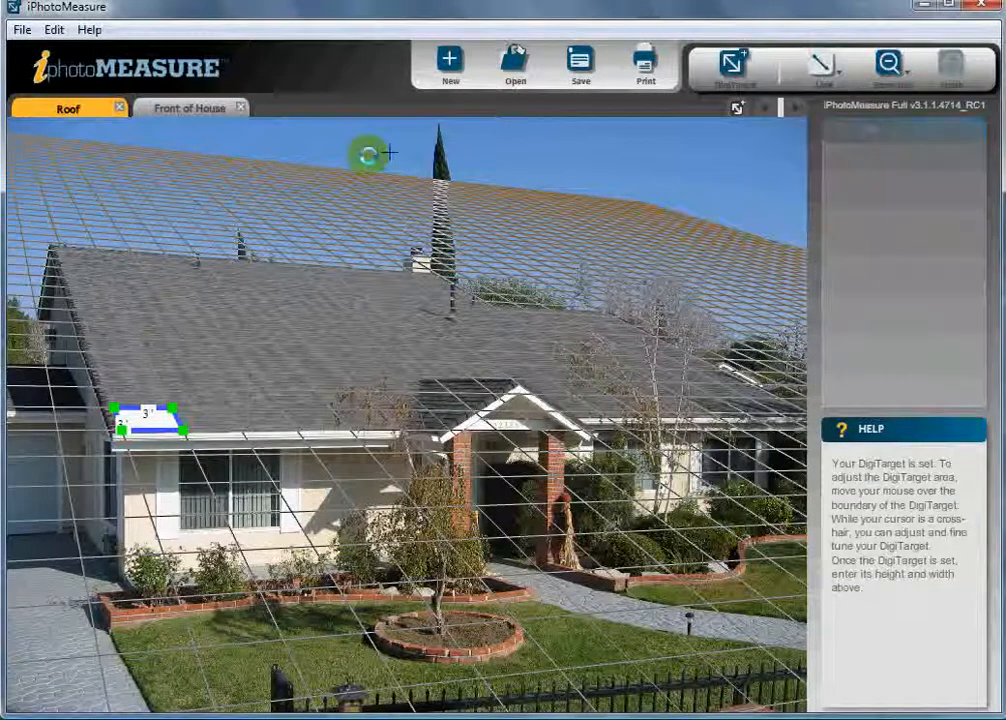
click(50, 245)
click(114, 433)
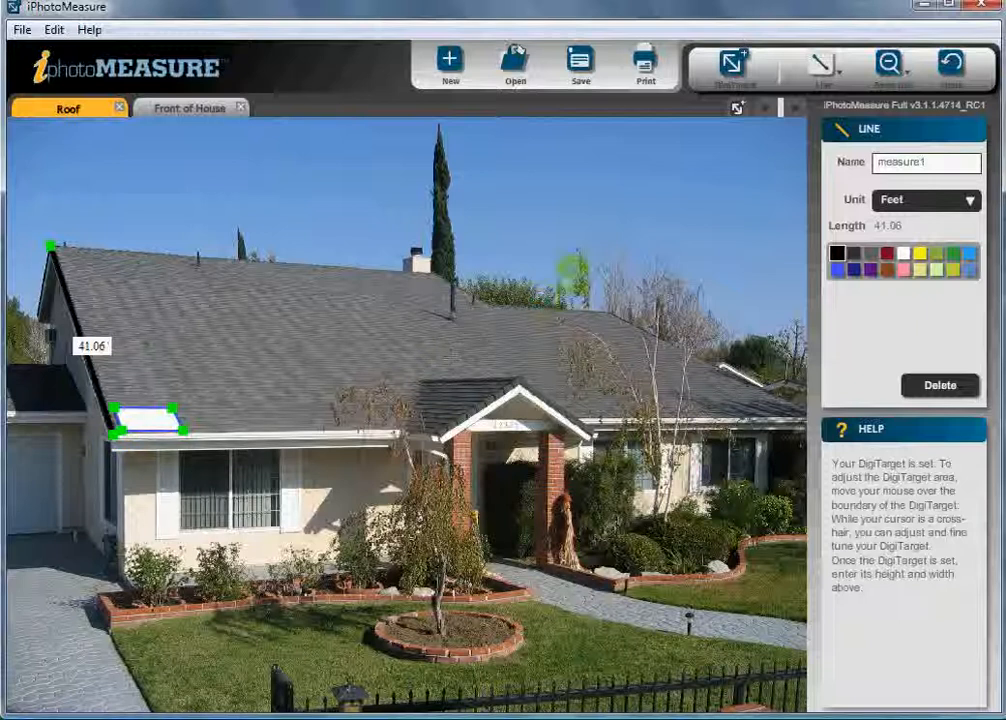
Step: Move the roof line's upper endpoint exactly onto the roof peak
click(891, 64)
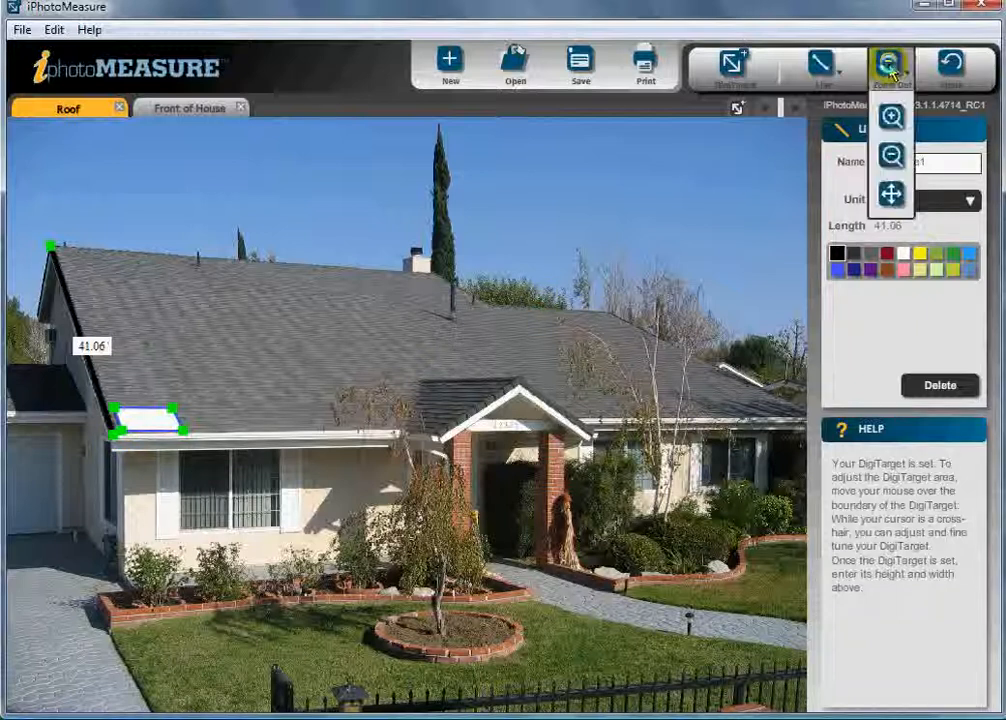
click(893, 117)
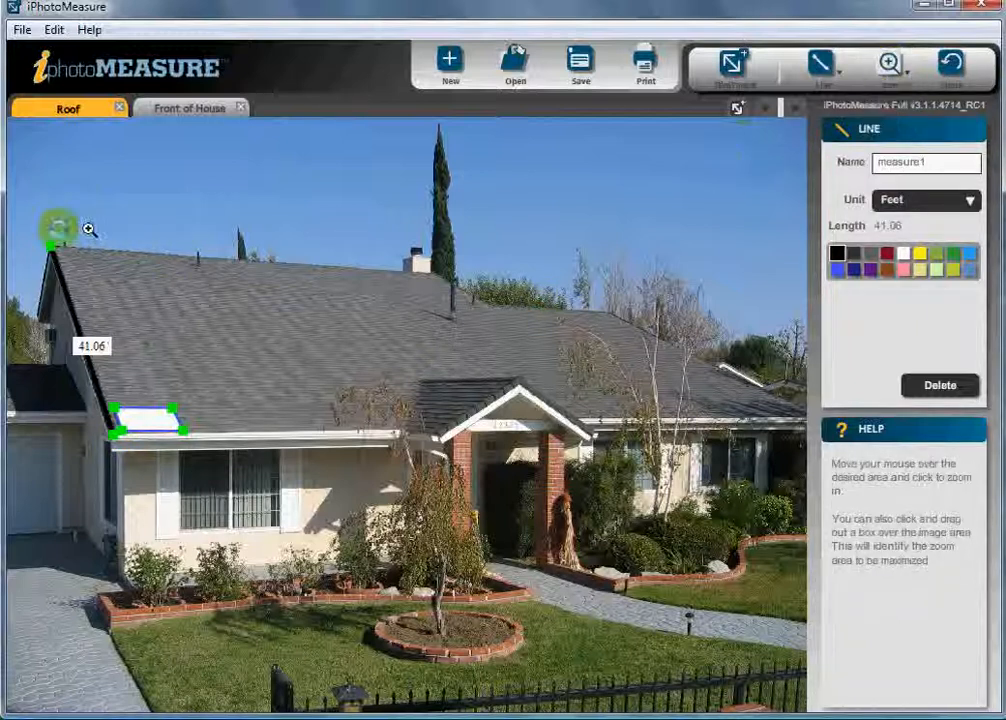
click(73, 255)
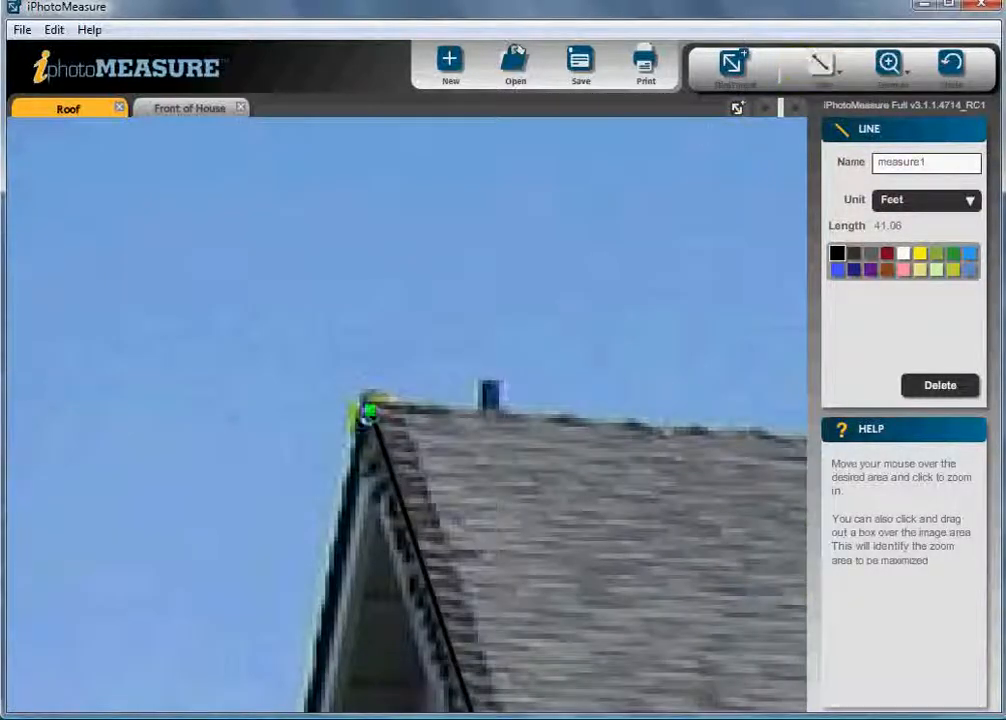
mouse_move(372, 411)
mouse_down()
mouse_move(337, 406)
mouse_move(330, 364)
mouse_move(353, 397)
mouse_move(366, 395)
mouse_up()
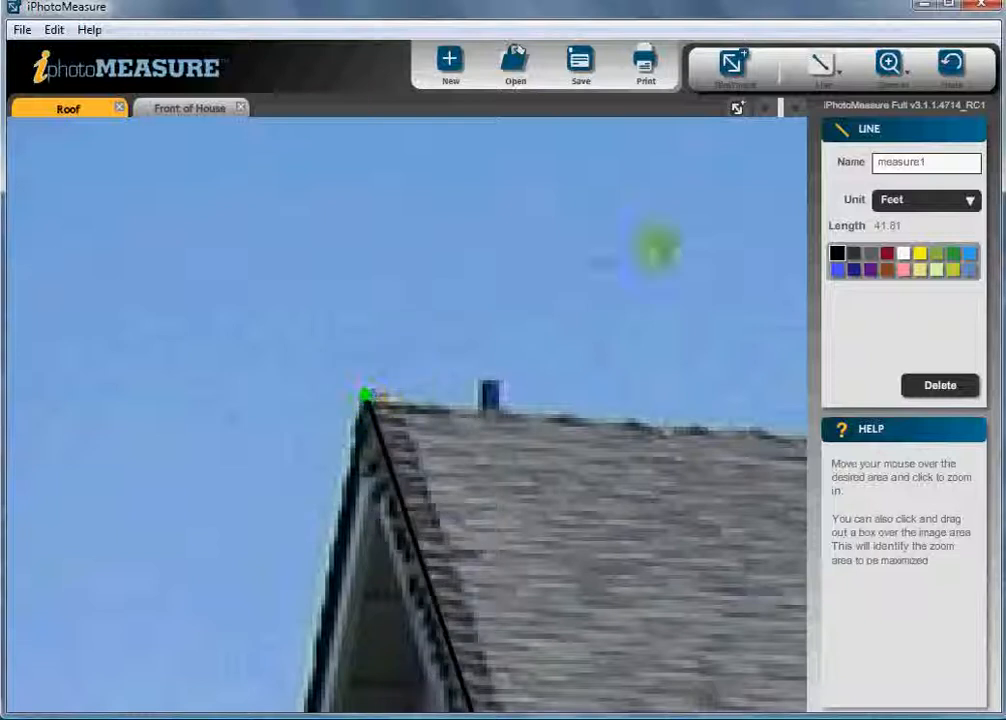
Step: Move the roof line's lower endpoint onto the eave corner beside the vent DigiTarget
click(888, 65)
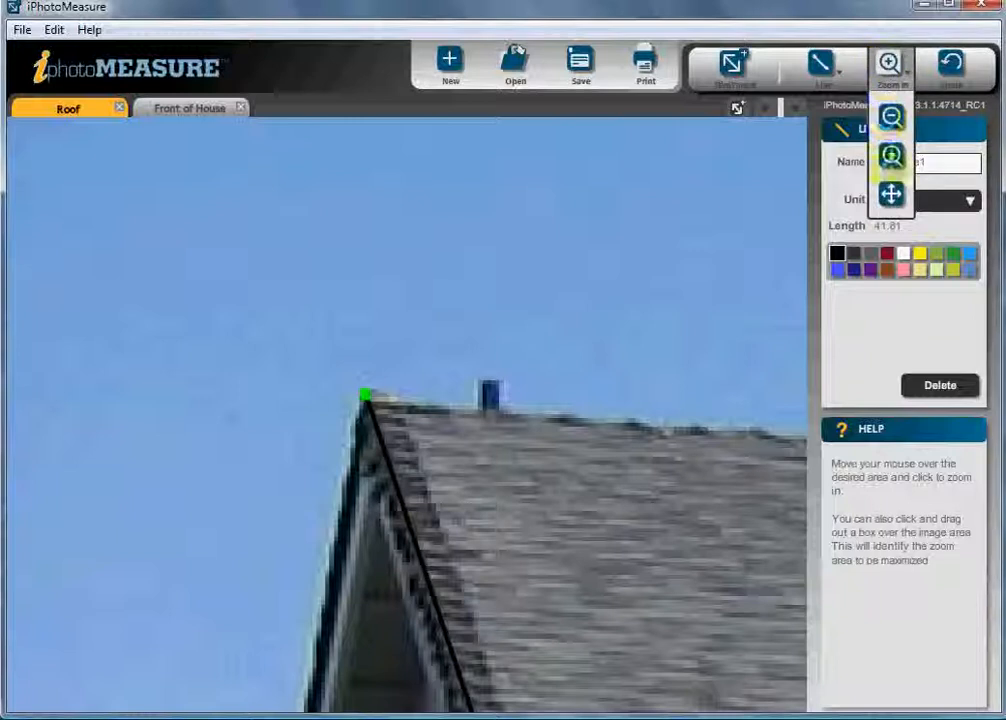
click(893, 195)
drag(710, 683, 471, 305)
drag(539, 657, 449, 166)
drag(528, 575, 409, 180)
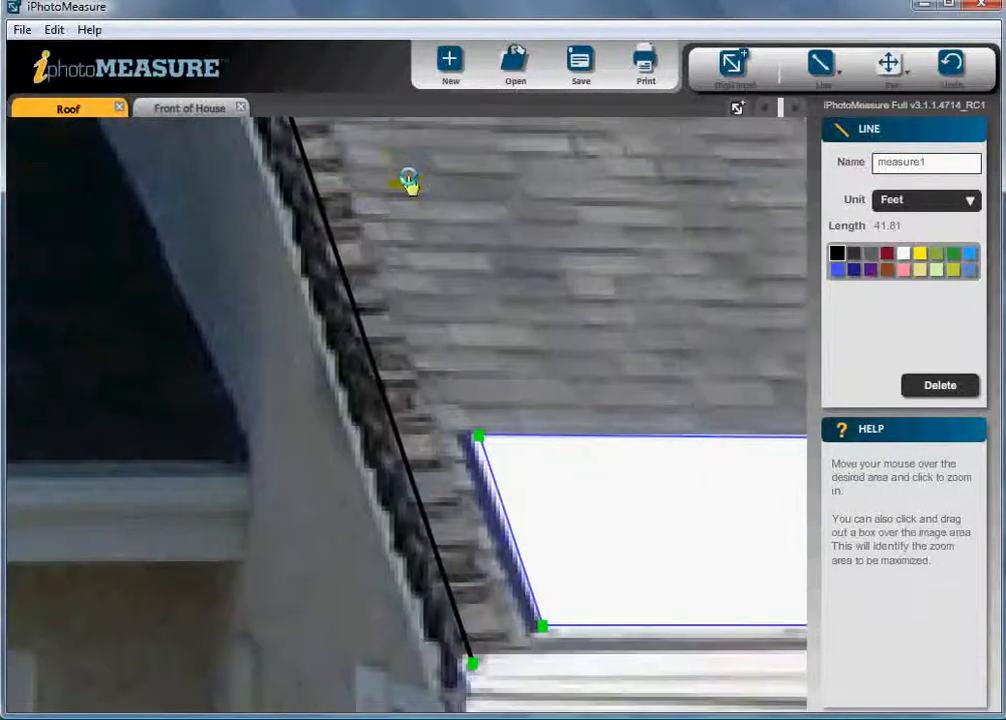
click(824, 76)
drag(474, 665, 466, 654)
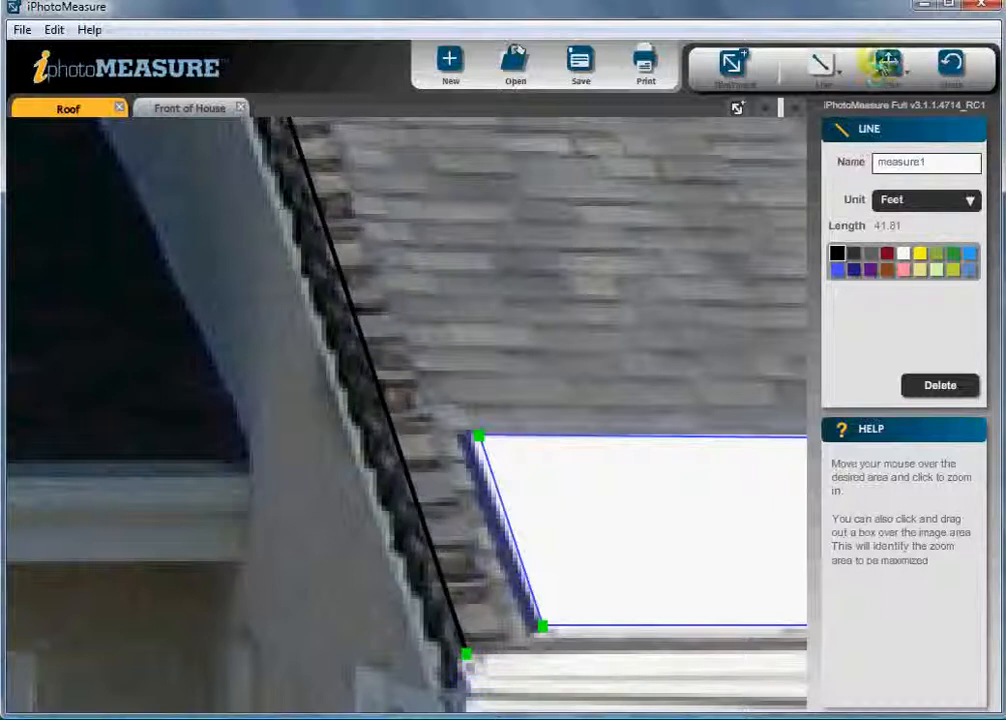
Step: On the Front of House tab, draw a rectangle measurement across the front wall, about 16.3 by 6.8 feet
click(882, 64)
click(891, 155)
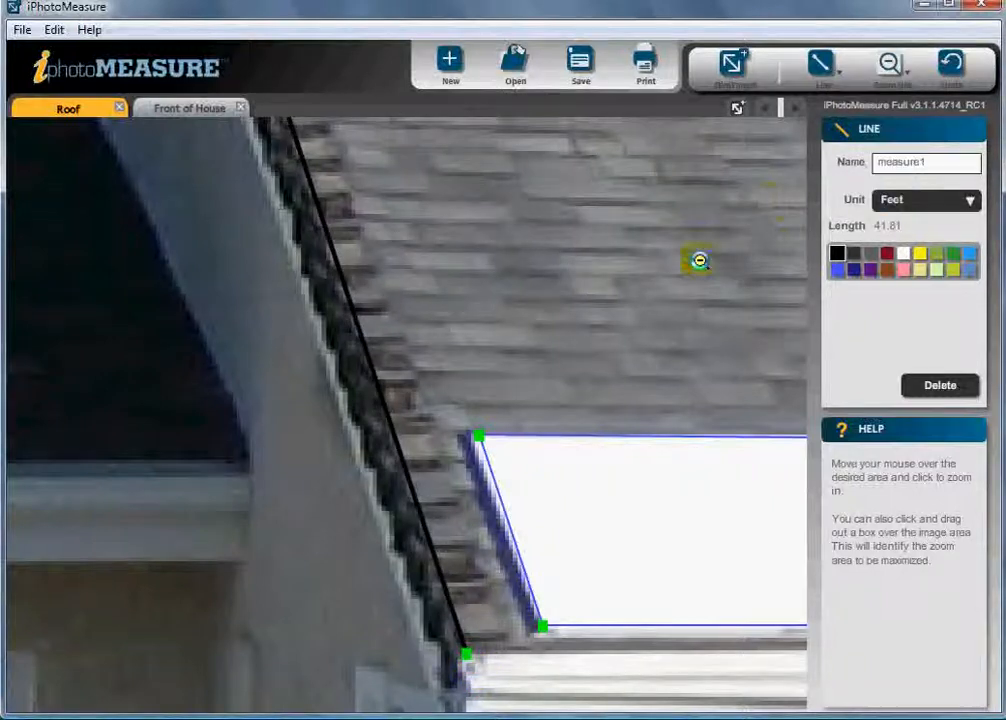
click(700, 260)
click(700, 260)
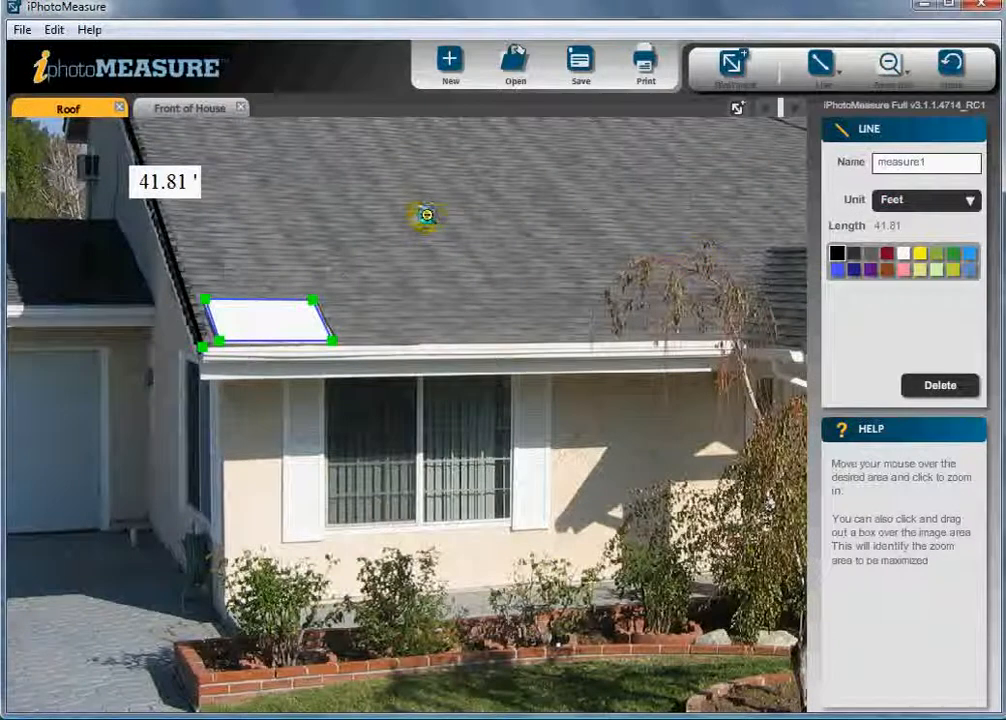
click(188, 108)
click(820, 67)
click(826, 158)
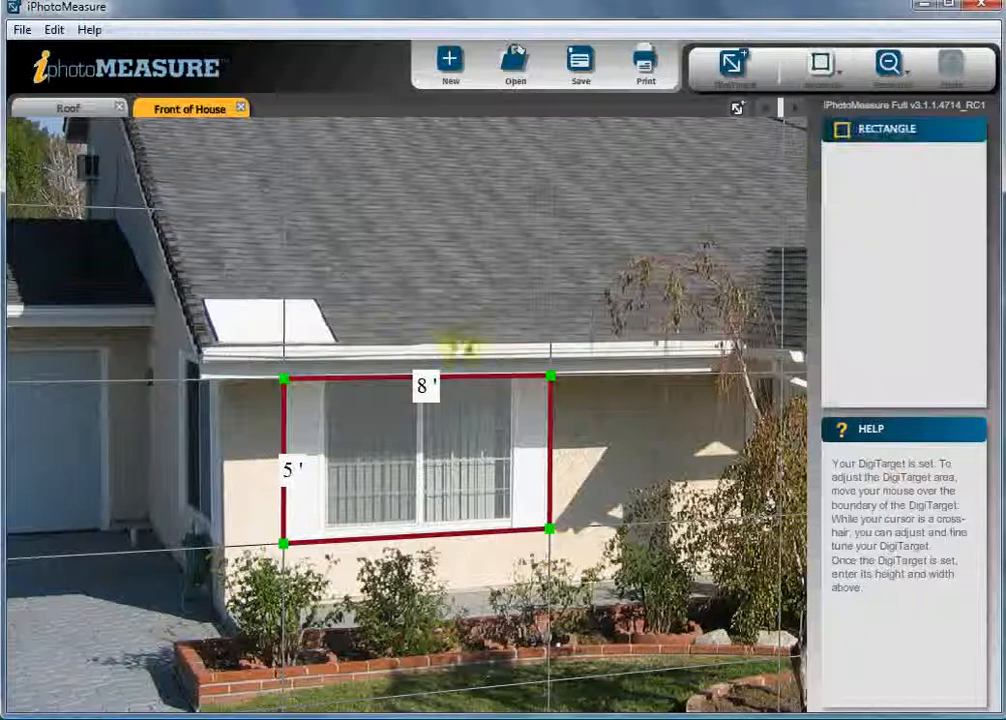
mouse_move(222, 382)
mouse_down()
mouse_move(534, 532)
mouse_move(647, 570)
mouse_move(741, 573)
mouse_up()
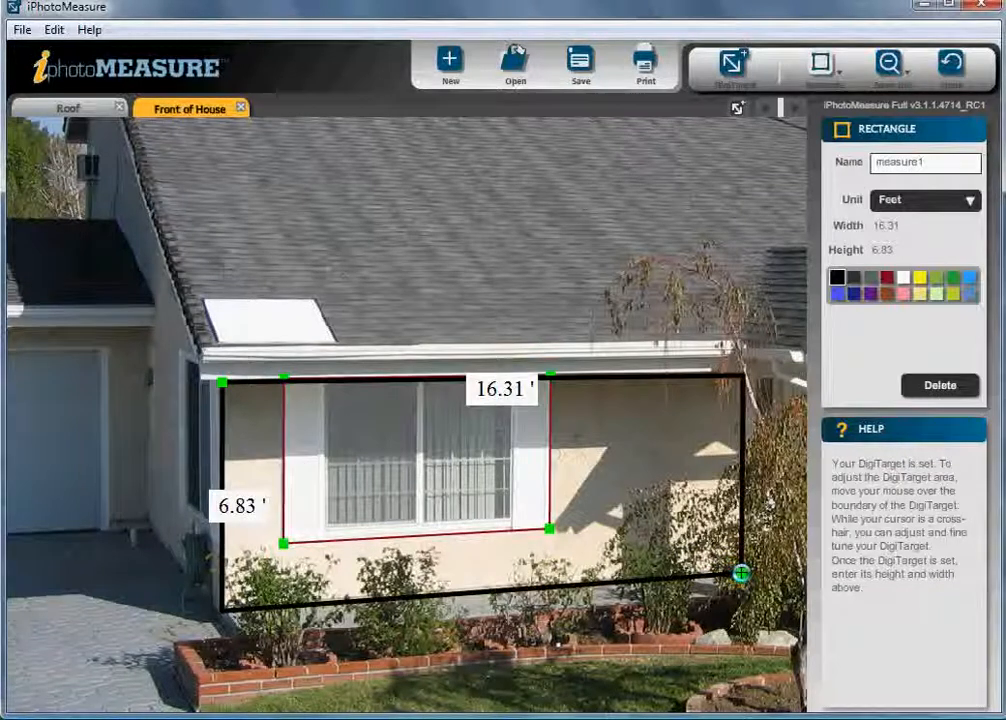
Step: Name the rectangle measurement Front of house and colour it dark red
double_click(928, 163)
text(Fron)
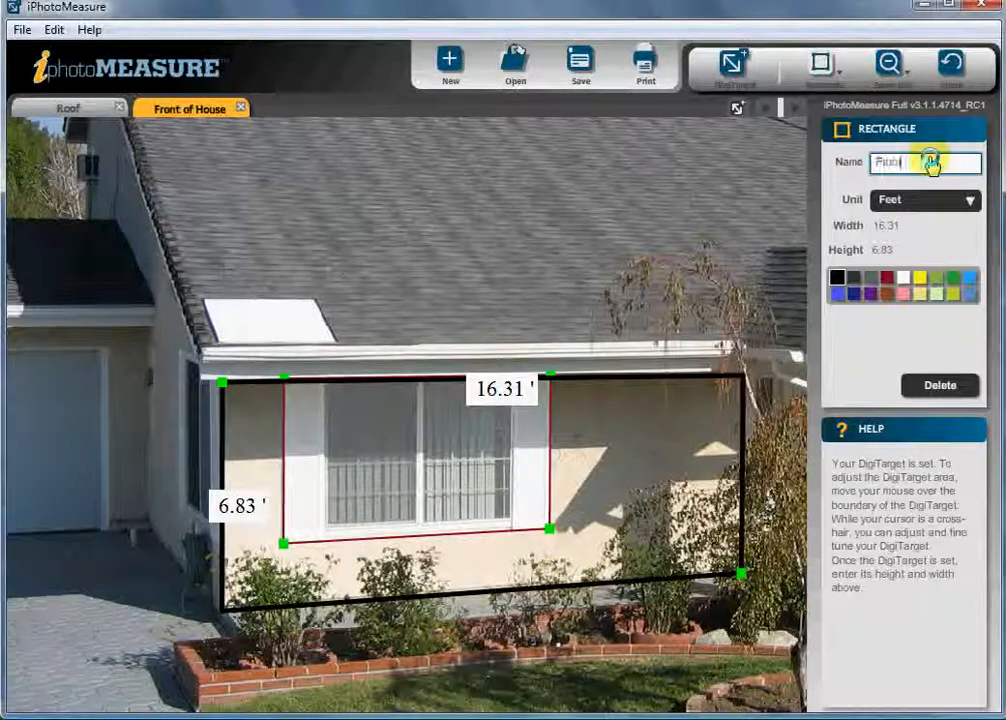
text(t of house)
click(886, 277)
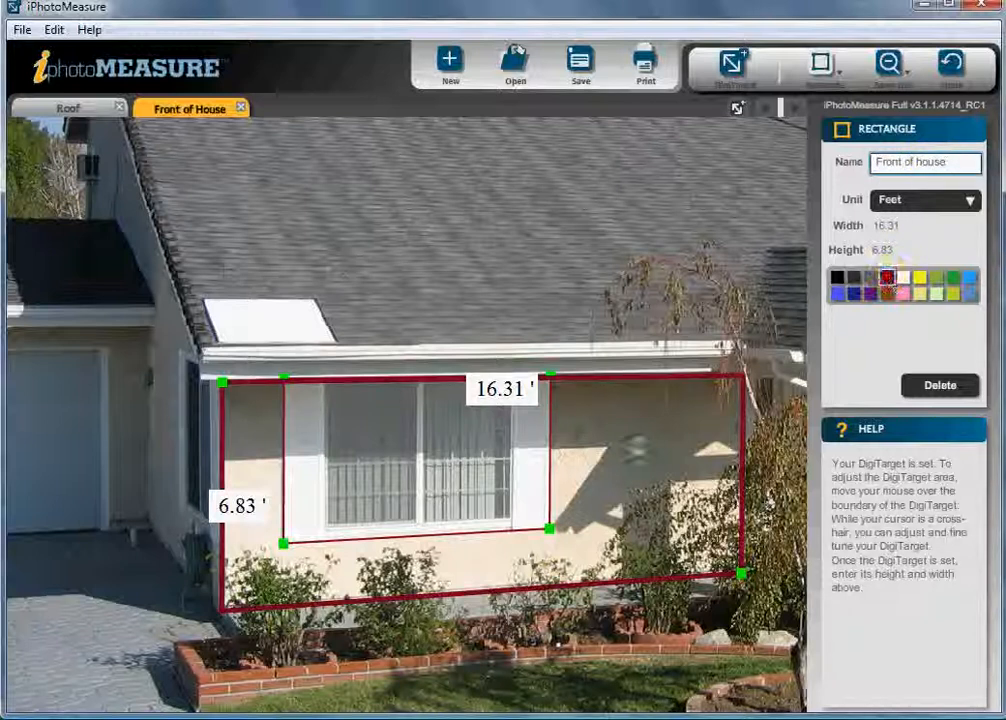
Step: Delete the wall rectangle, then sketch a small rectangle beside the window and undo it
click(935, 386)
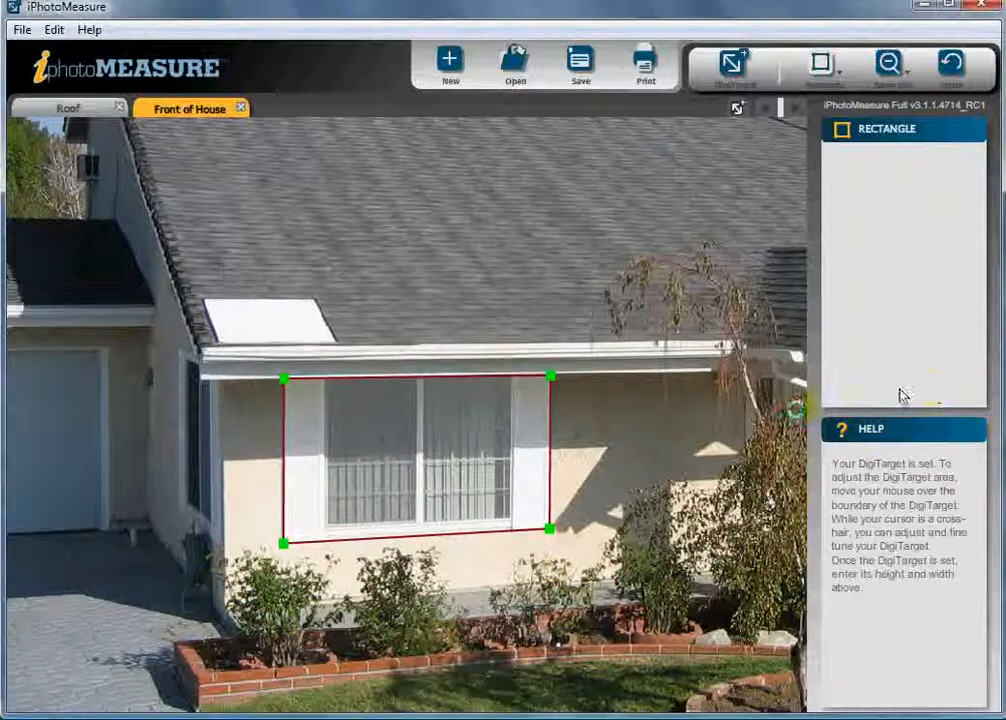
drag(661, 412, 636, 493)
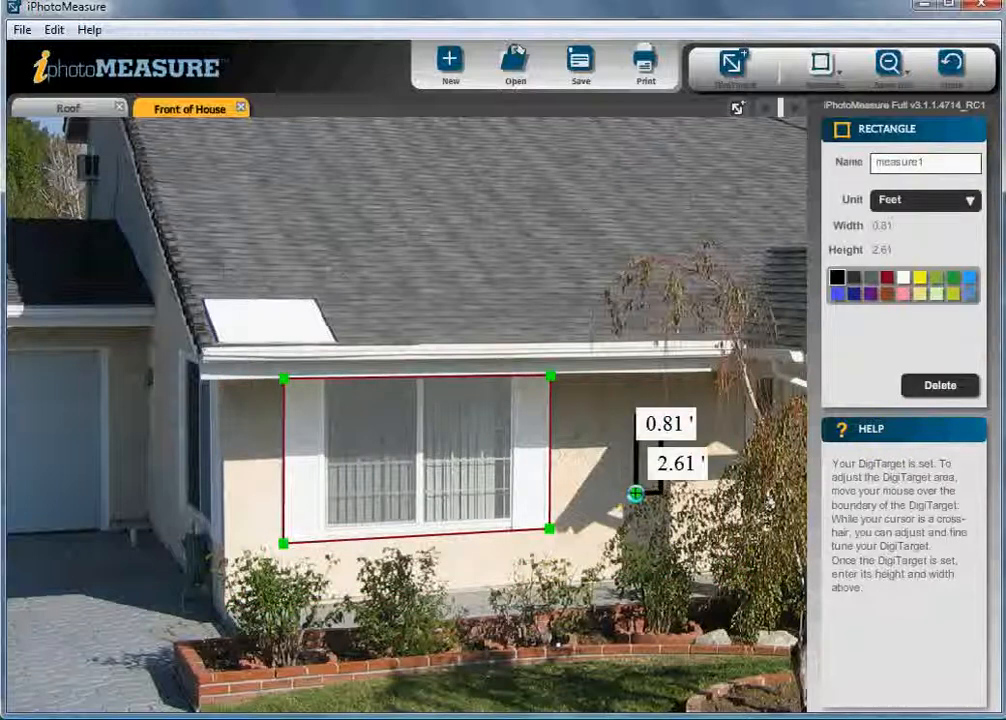
click(955, 62)
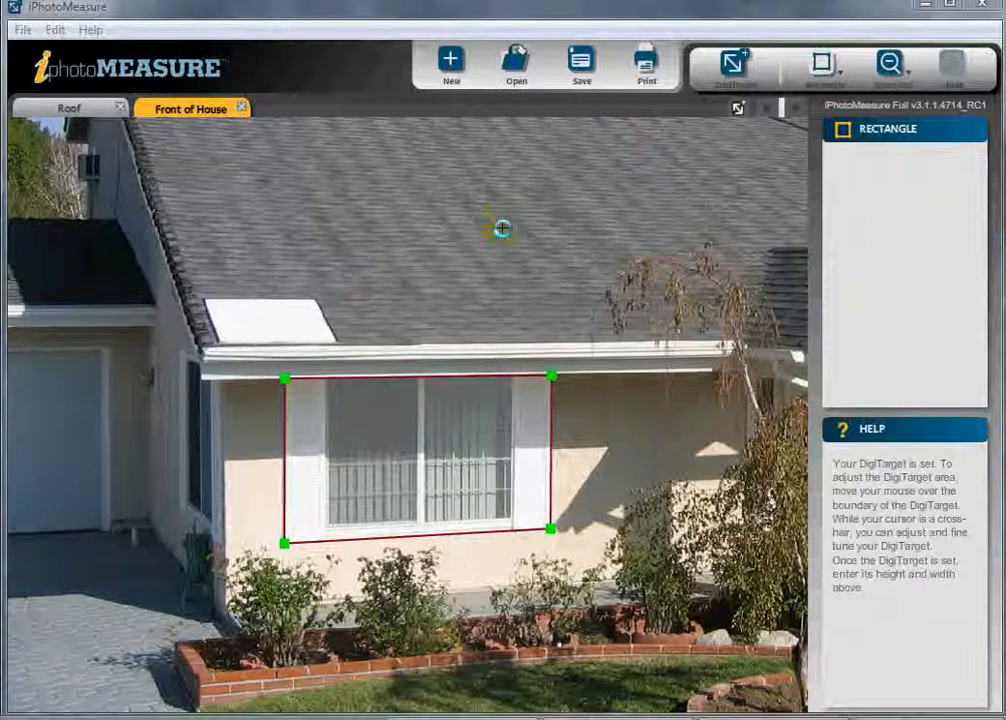
Step: Switch to Windows Photo Gallery and browse through the sample photos with finished measurements
click(22, 30)
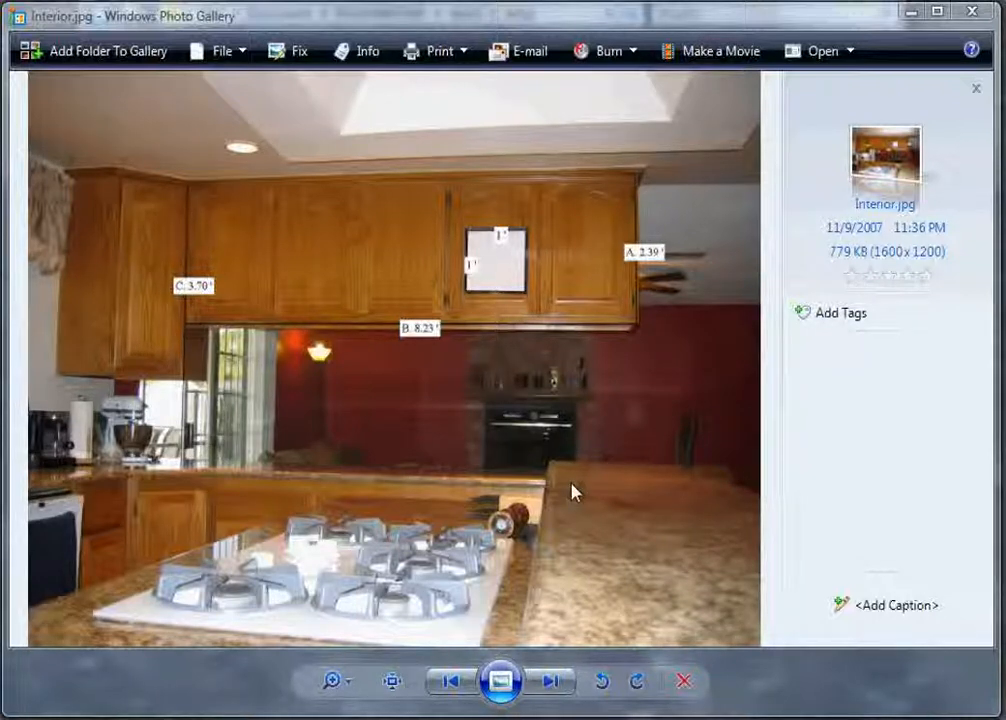
click(550, 683)
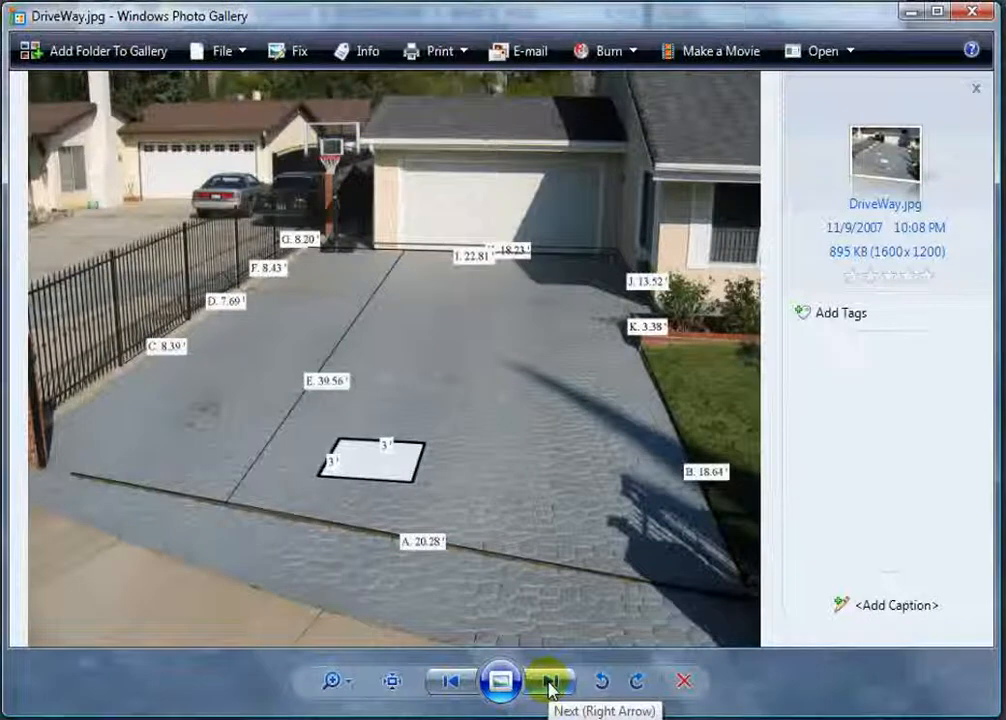
click(550, 683)
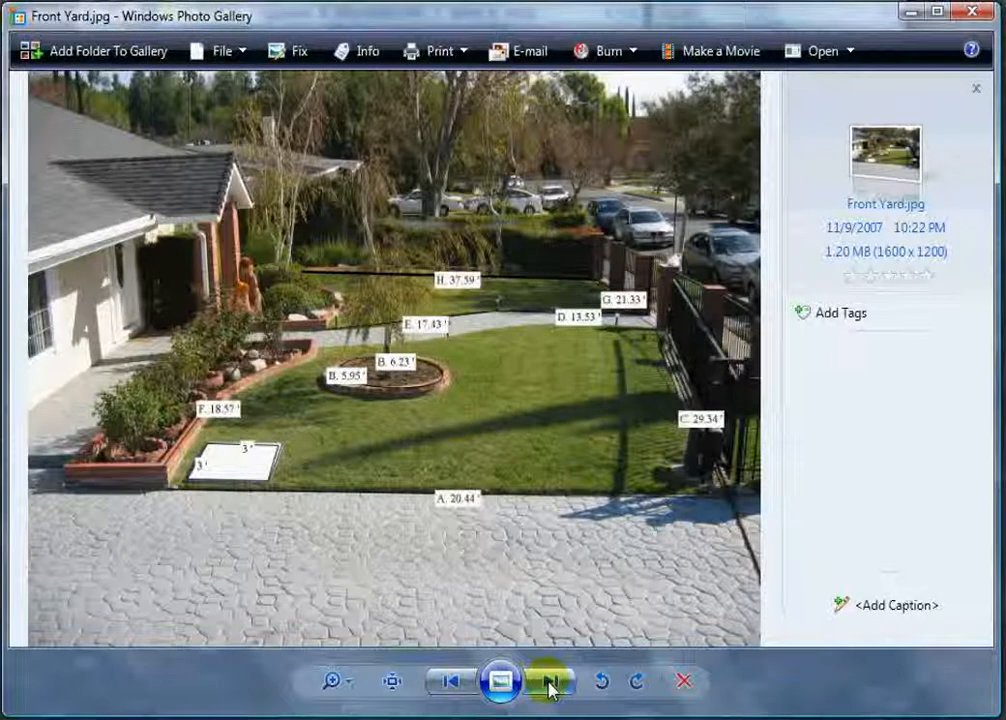